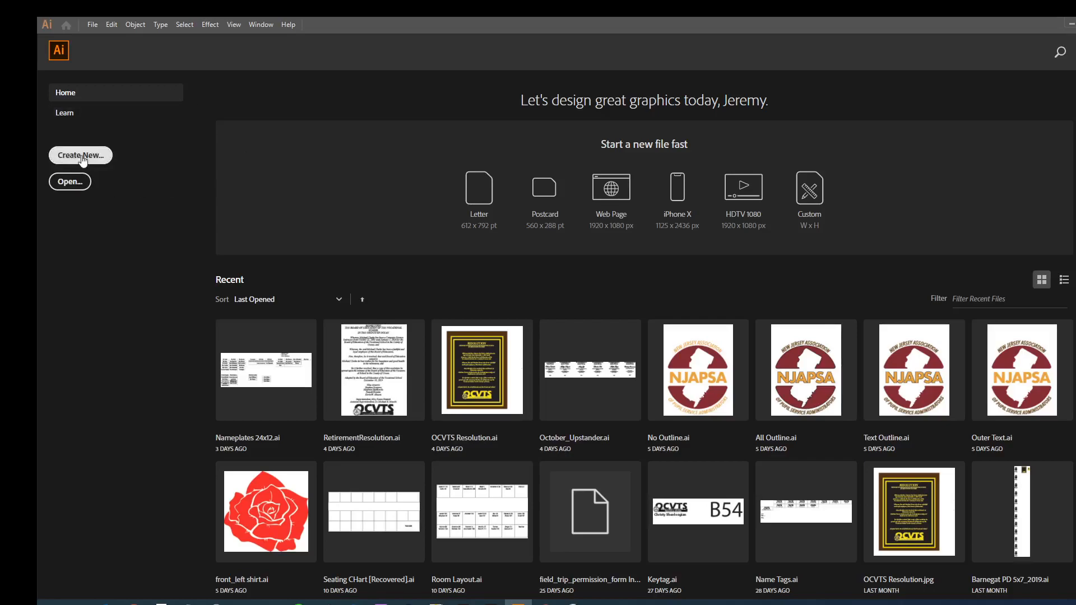
Create a new document named Thanksgiving Card, 10 in wide and 5 in high.
key(ctrl+n)
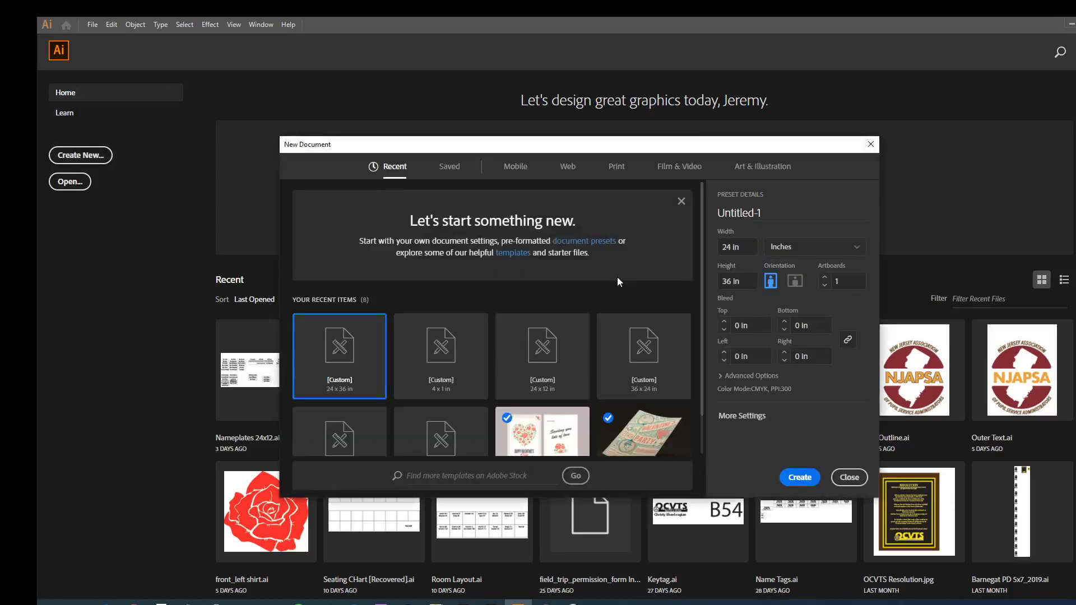
click(753, 247)
text(10)
key(Tab)
text(5)
drag(762, 216, 714, 207)
text(Thanksgiving )
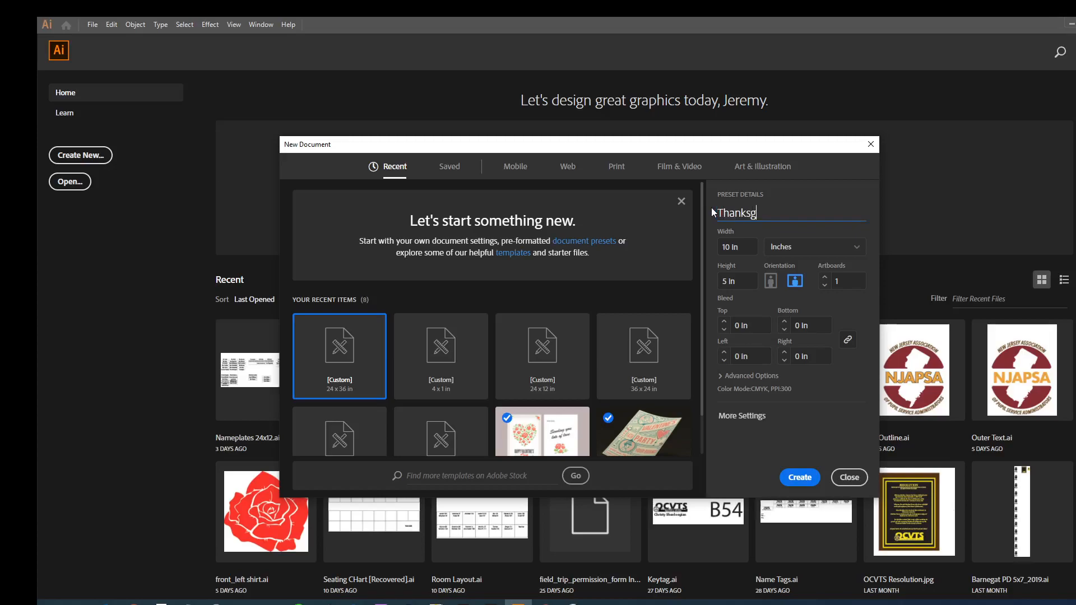
text(Card)
click(800, 477)
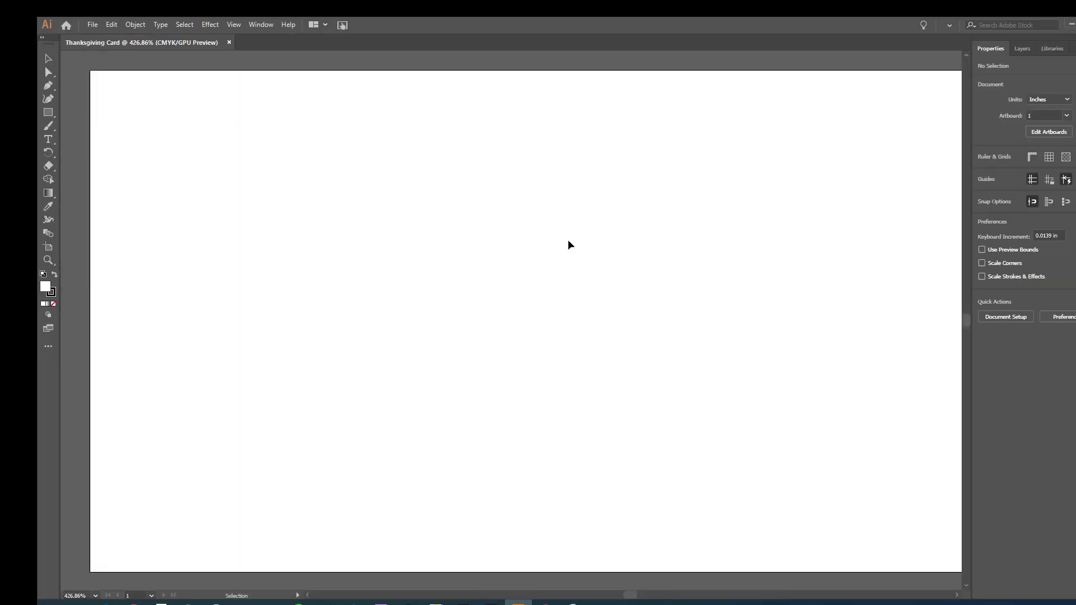
Start placing a file and browse to SharedData, MULTIMEDIA CLASSES, Scans on the gahome (Y:) drive.
key(ctrl+minus)
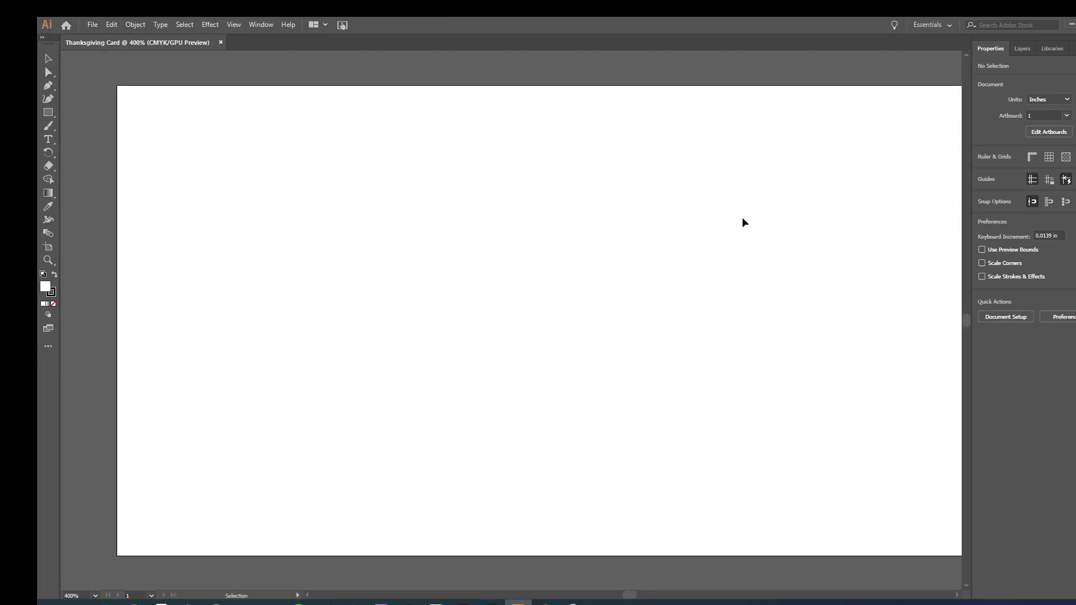
drag(800, 276, 773, 271)
key(ctrl+minus)
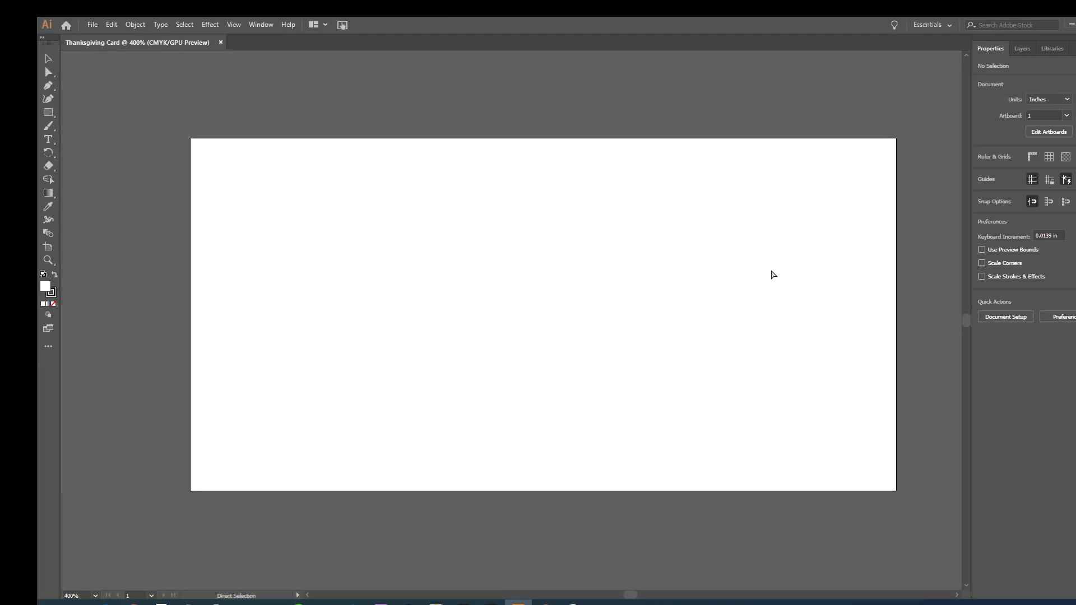
click(93, 28)
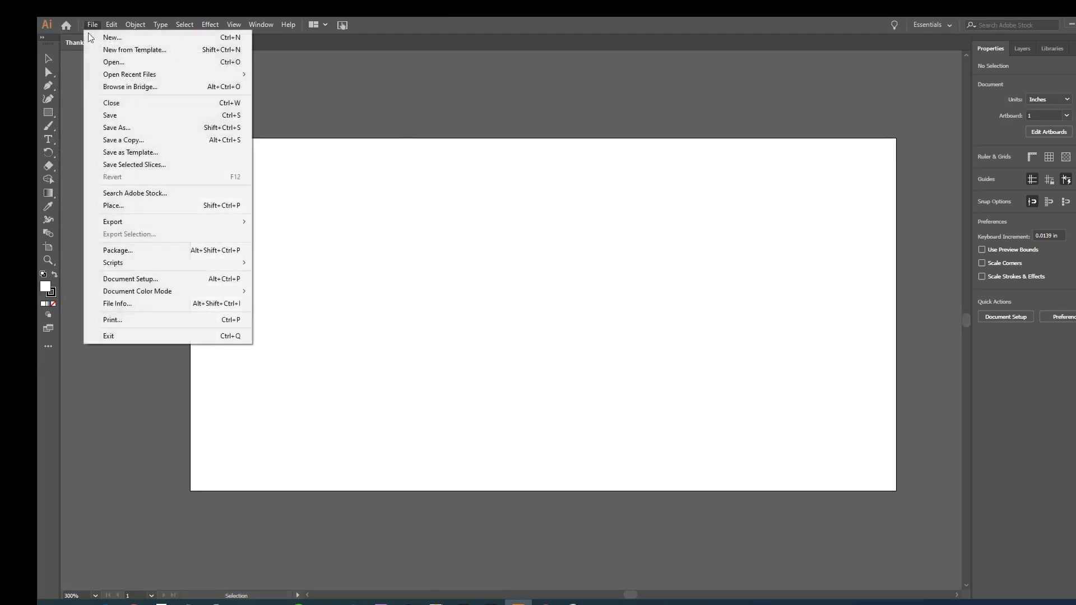
click(95, 206)
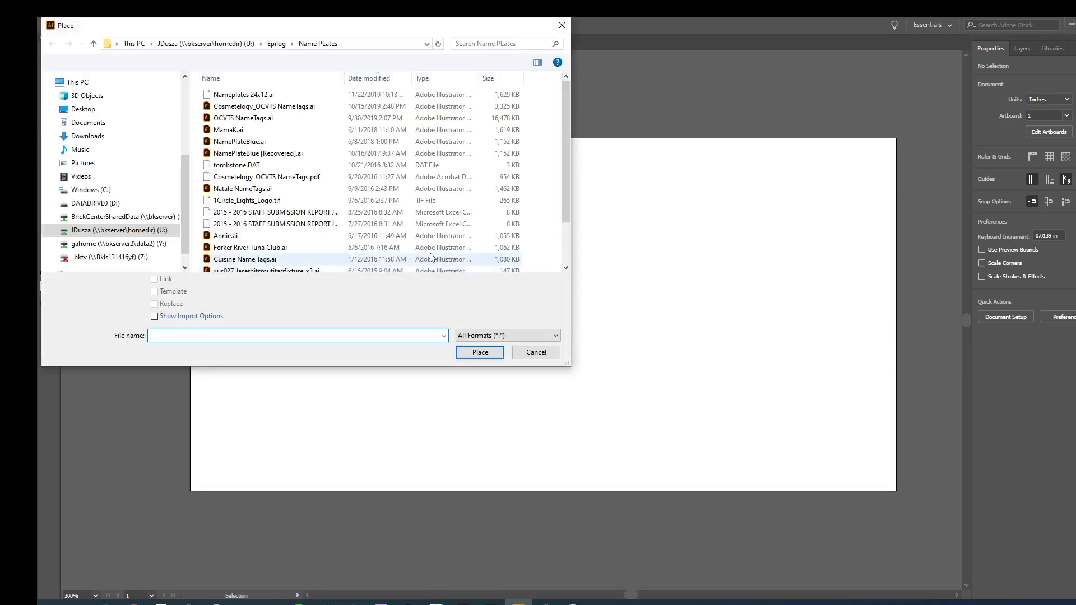
click(113, 243)
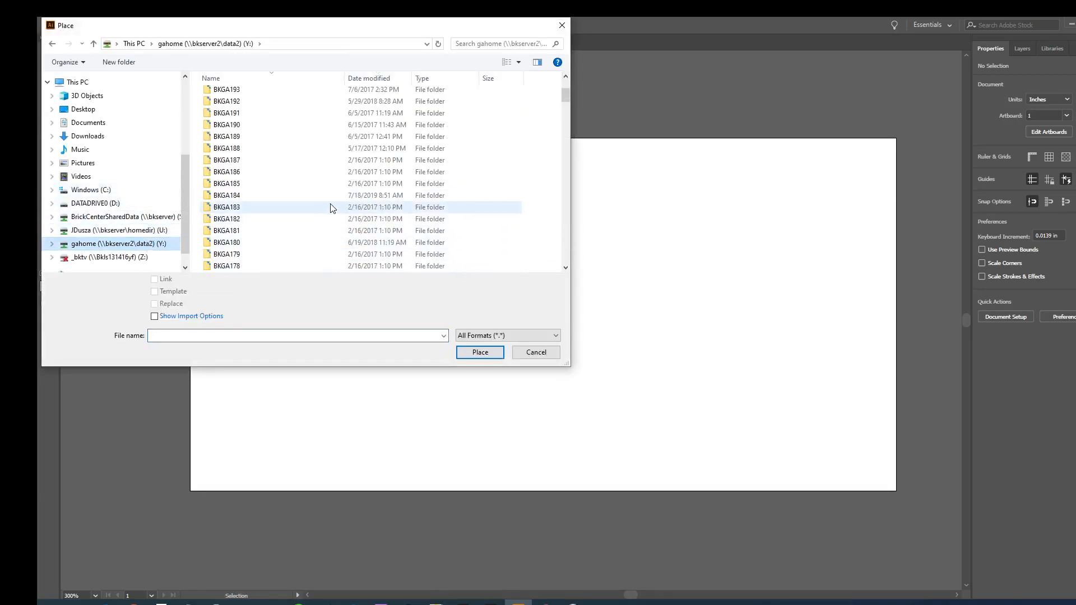
double_click(255, 95)
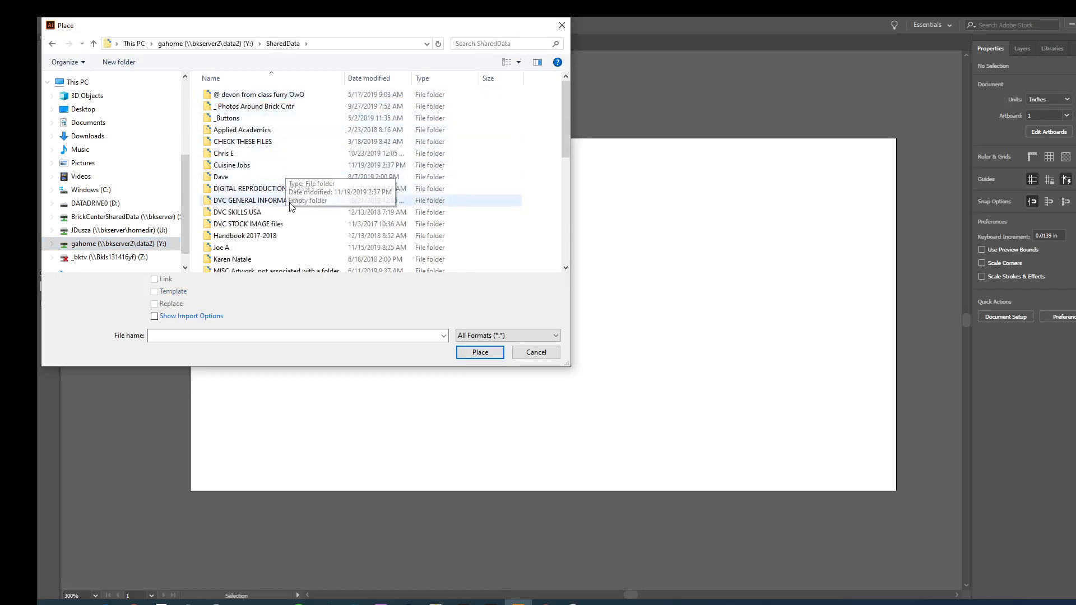
scroll(247, 238, down, 2)
double_click(260, 220)
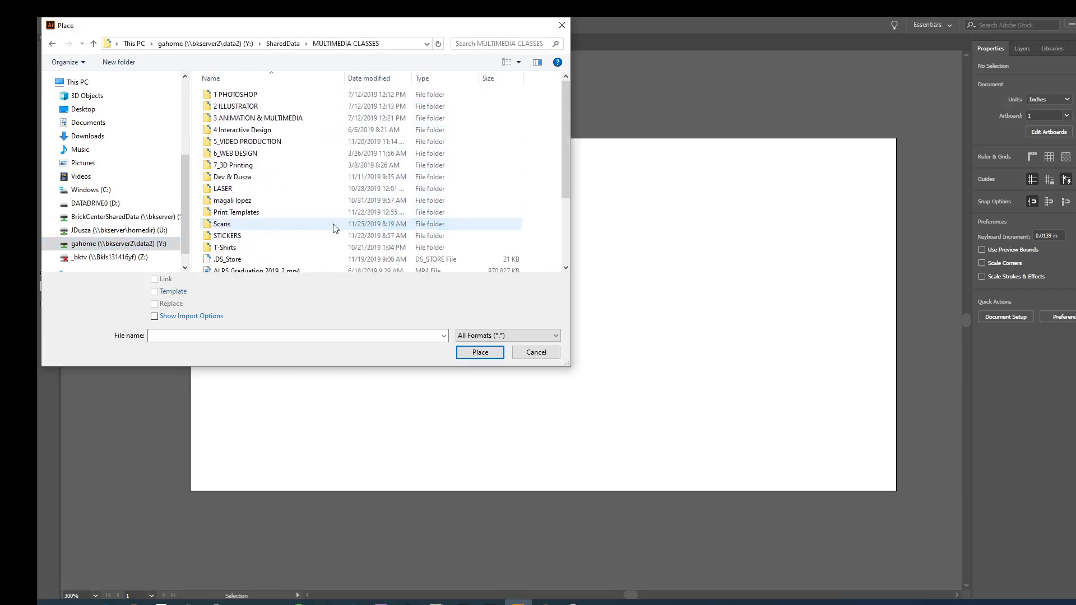
double_click(223, 224)
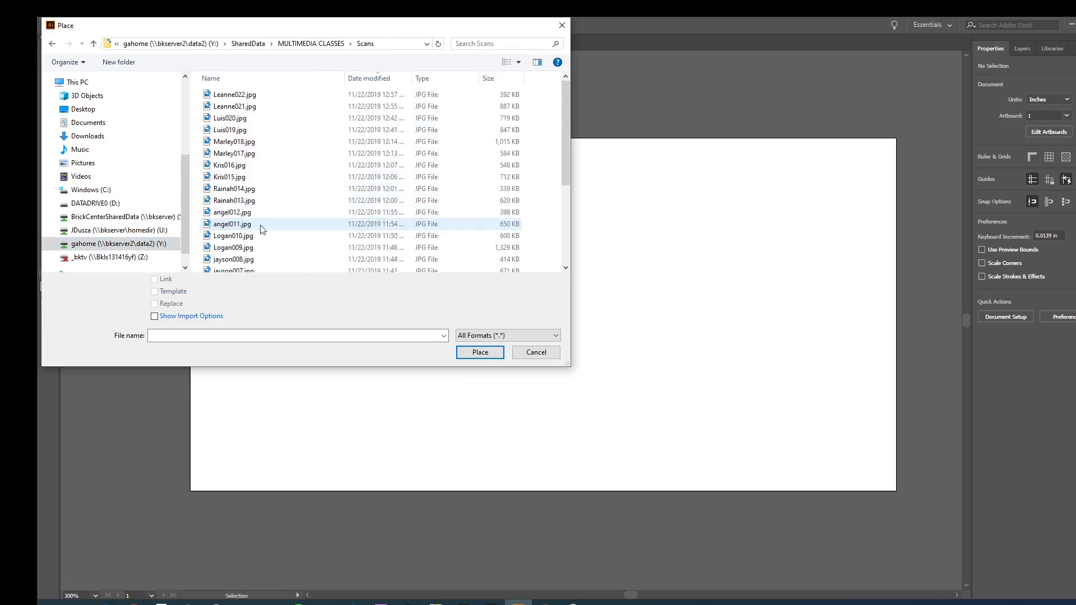
Place the scan whose file name ends in 022.jpg as a linked image on the artboard.
scroll(276, 230, down, 3)
scroll(276, 234, up, 1)
scroll(276, 233, down, 1)
scroll(276, 233, up, 4)
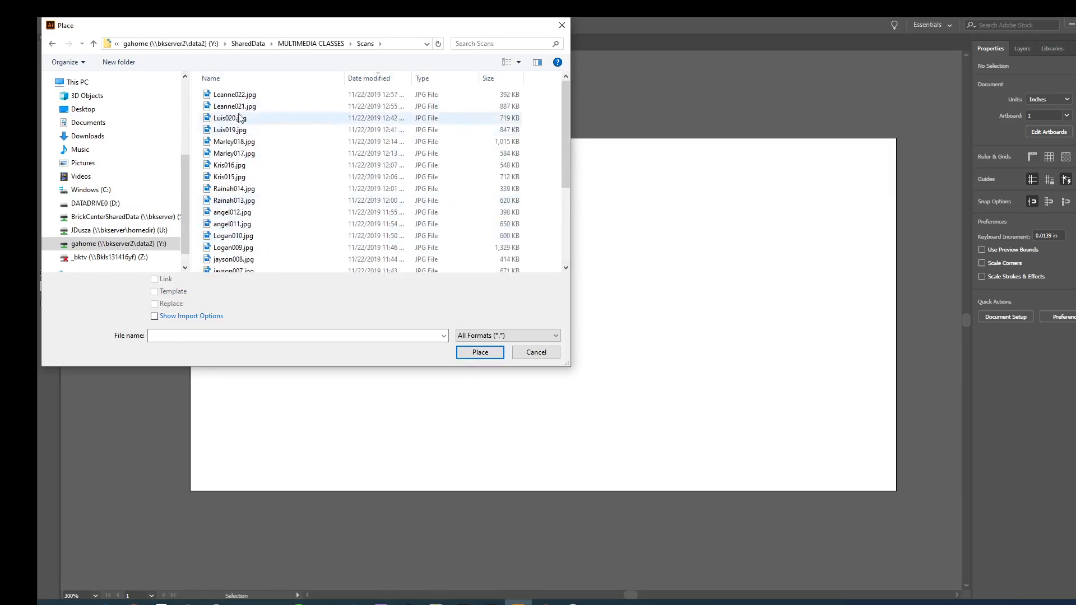
click(311, 95)
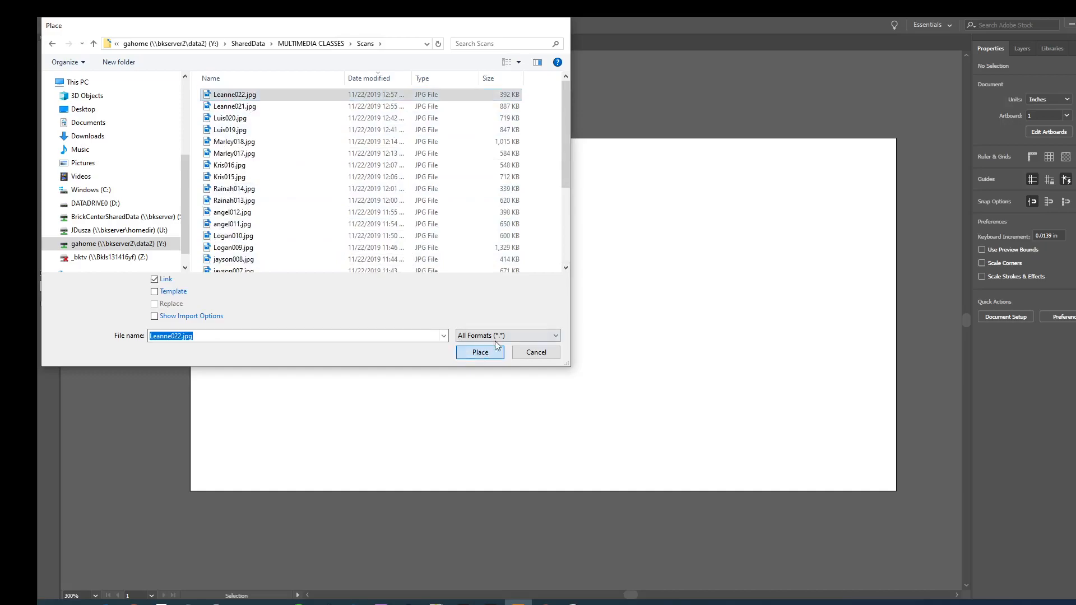
click(477, 352)
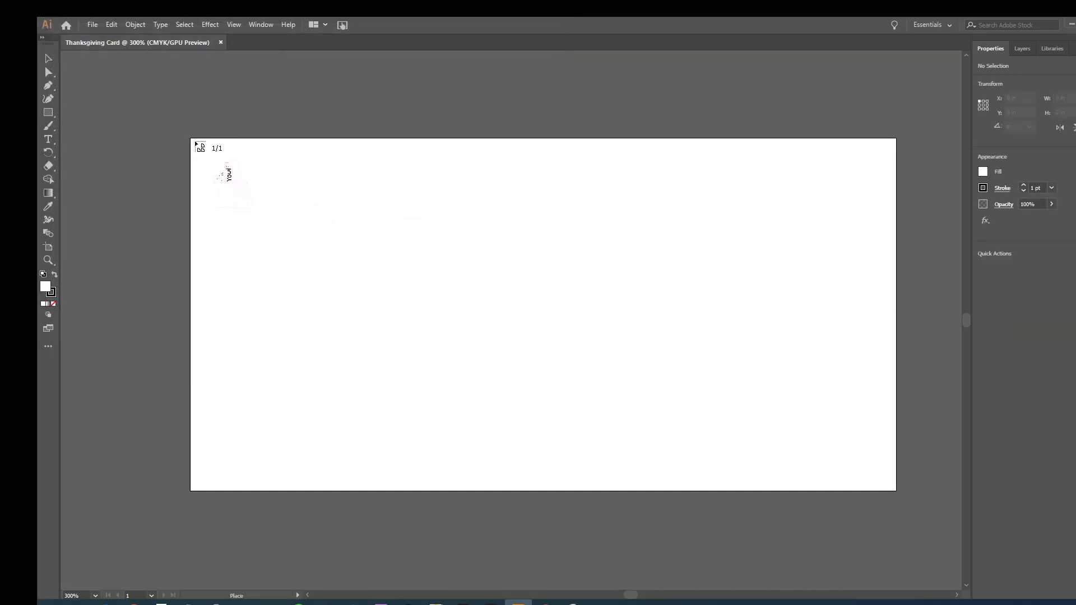
click(262, 177)
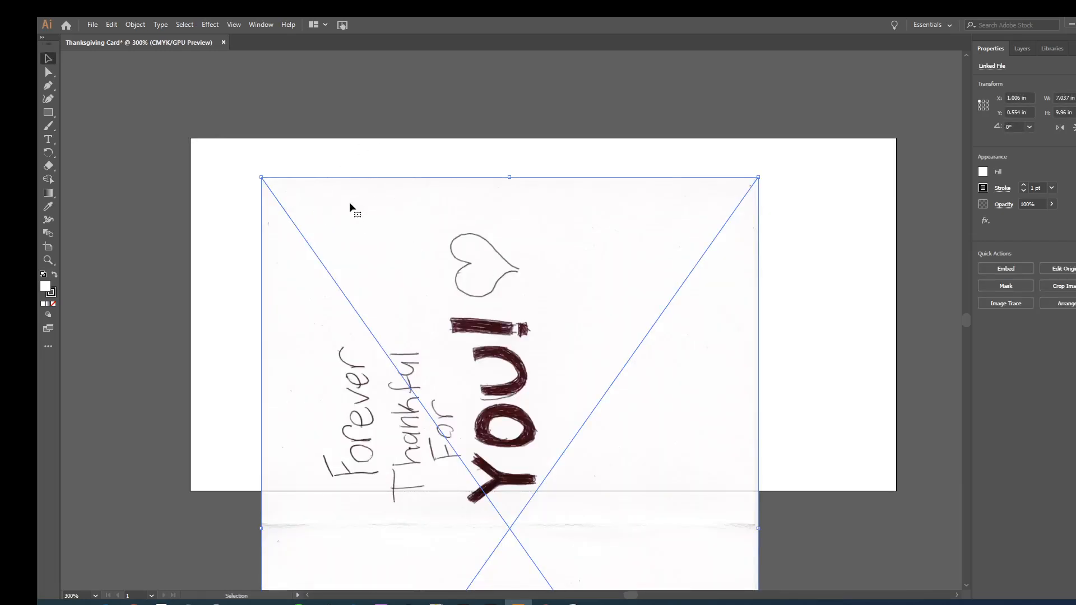
Rotate the placed scan 90° clockwise so its lettering reads upright, and align it with the artboard's upper-left corner.
drag(259, 171, 781, 328)
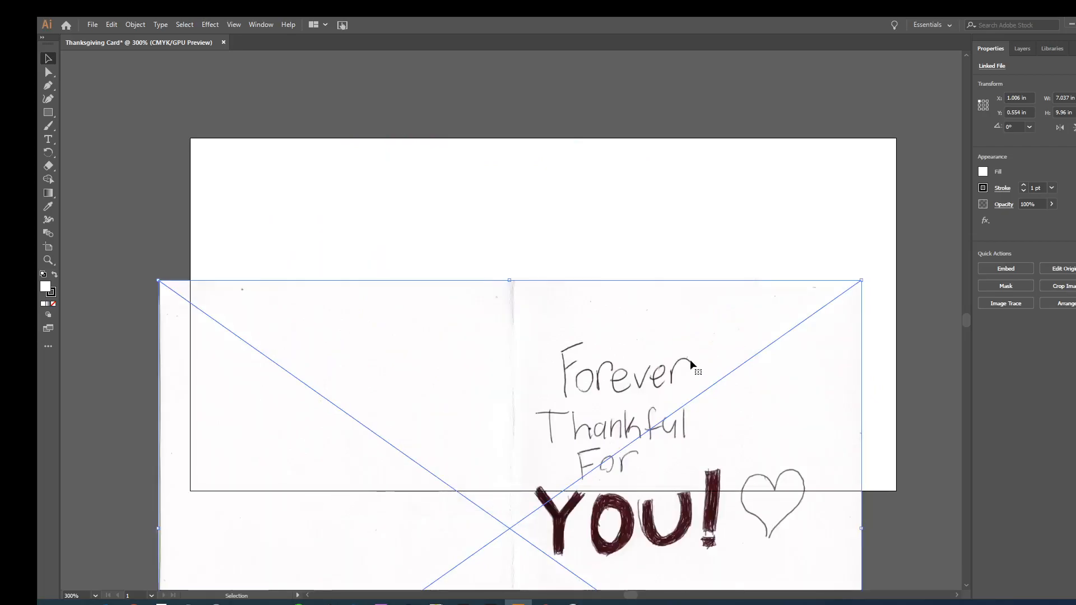
drag(582, 419, 615, 276)
click(922, 488)
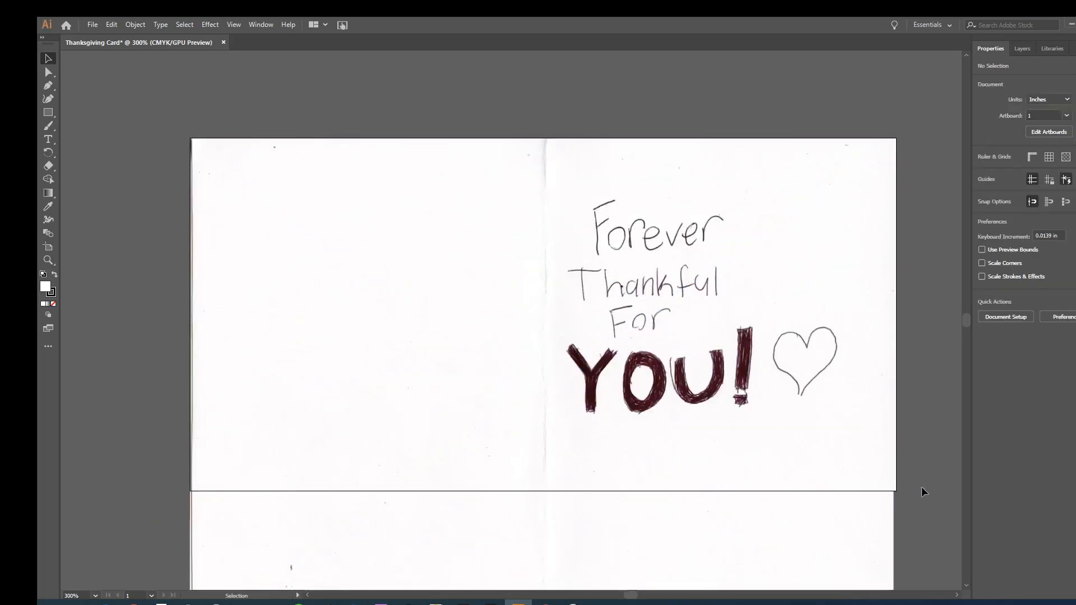
Scale the scan proportionally to the artboard's 5 in height and move it against the artboard's right edge.
scroll(812, 493, down, 3)
scroll(723, 483, up, 1)
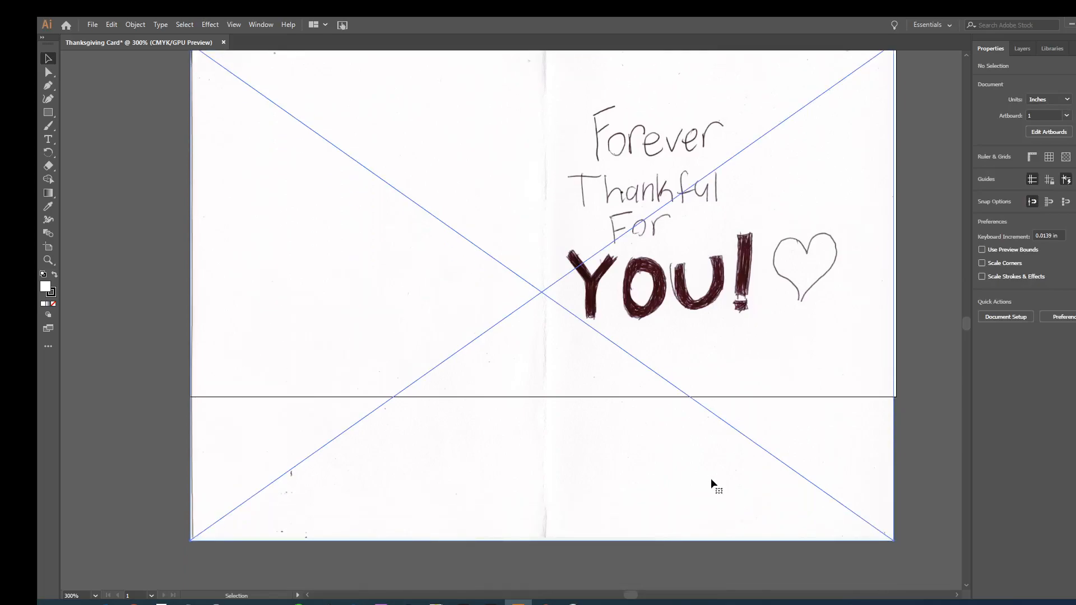
click(708, 474)
drag(893, 541, 803, 398)
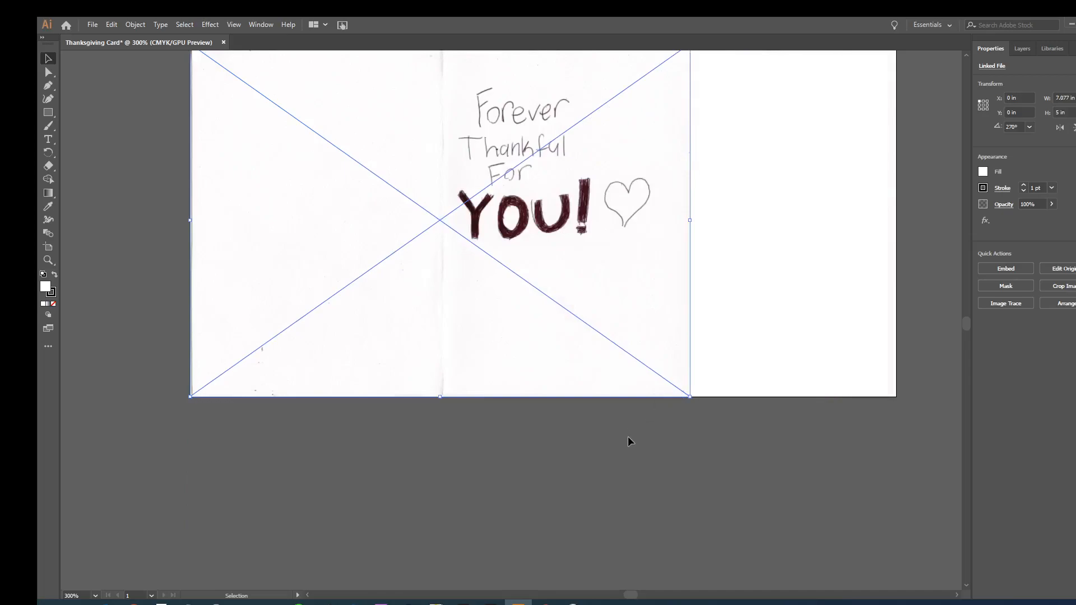
scroll(629, 439, up, 2)
drag(565, 401, 758, 399)
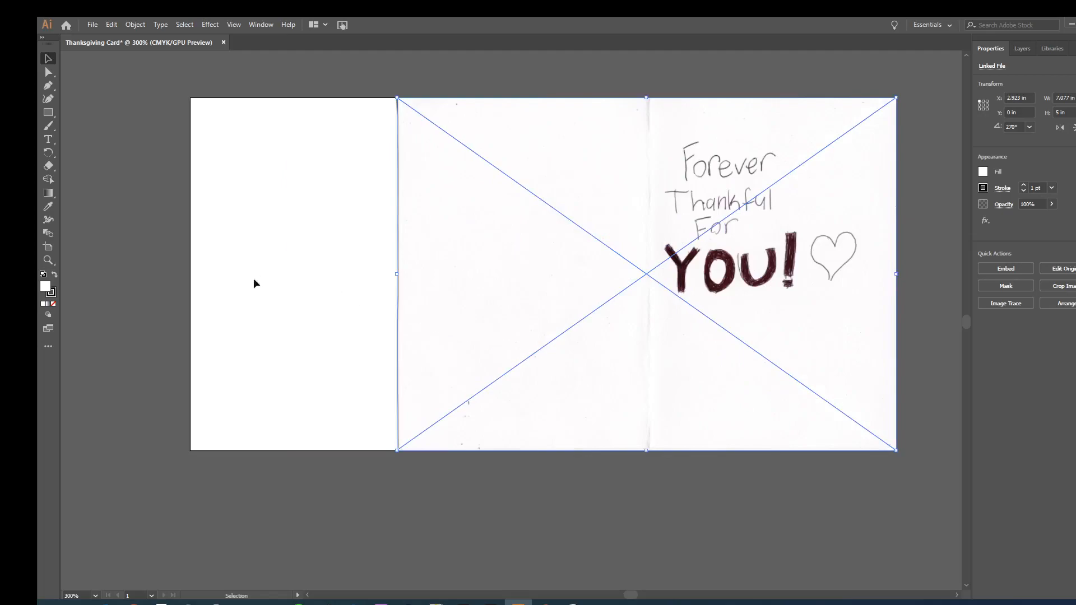
Set the artboard's height to 7 in.
click(51, 247)
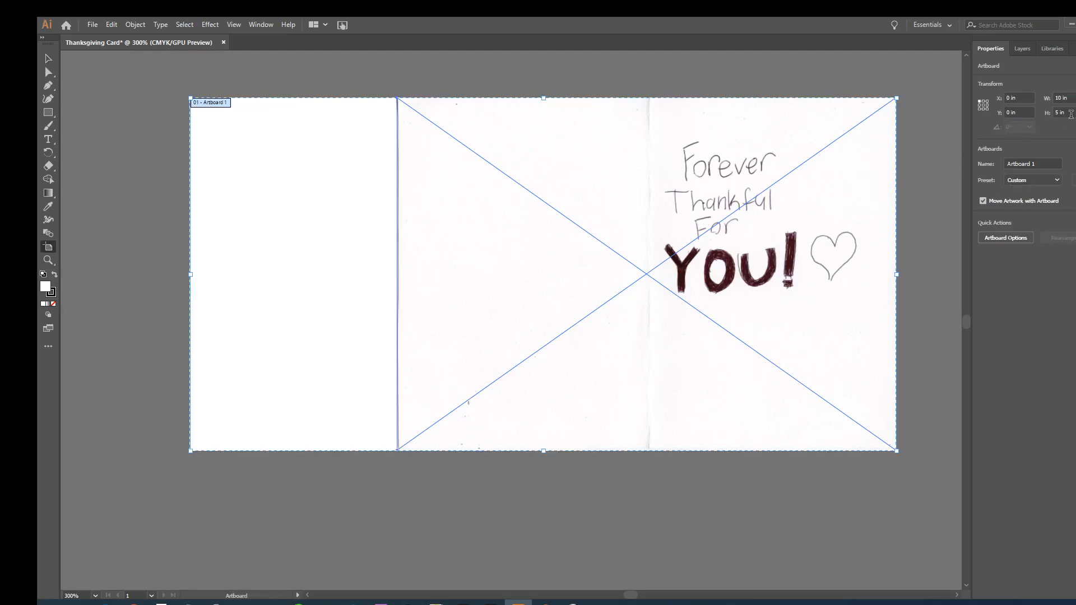
click(1040, 110)
key(Return)
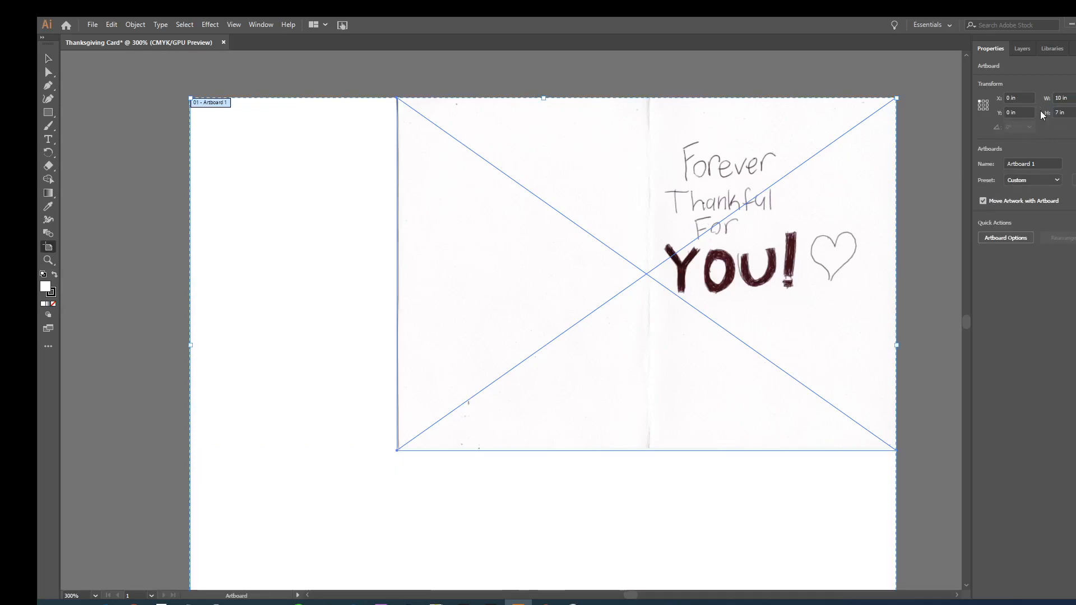
Enlarge the scan proportionally to 7 in high to fill the artboard, and nudge it slightly left to center it.
key(ctrl+minus)
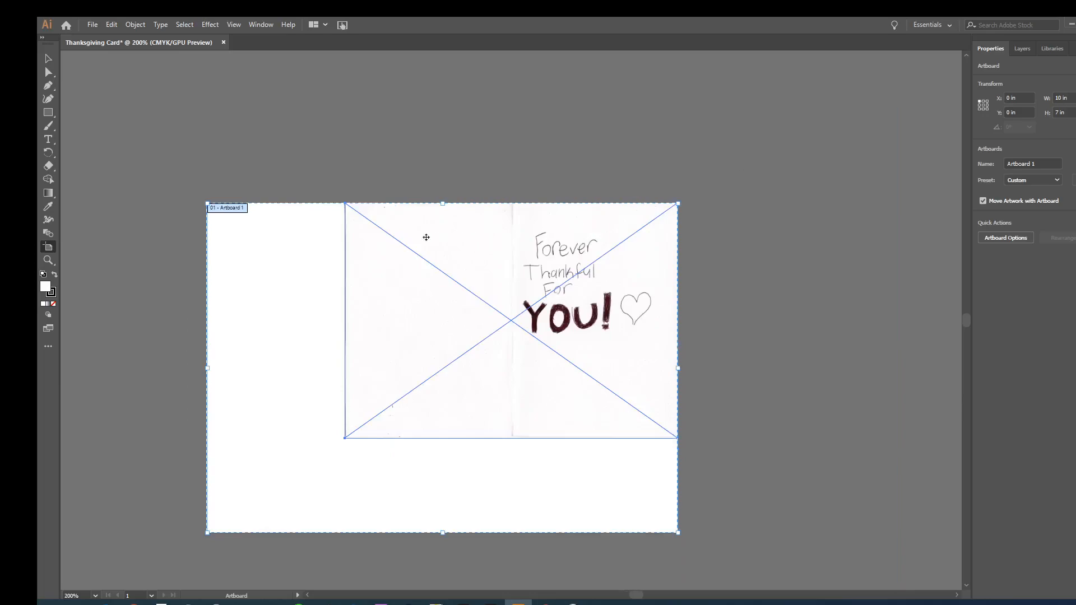
click(49, 59)
click(356, 389)
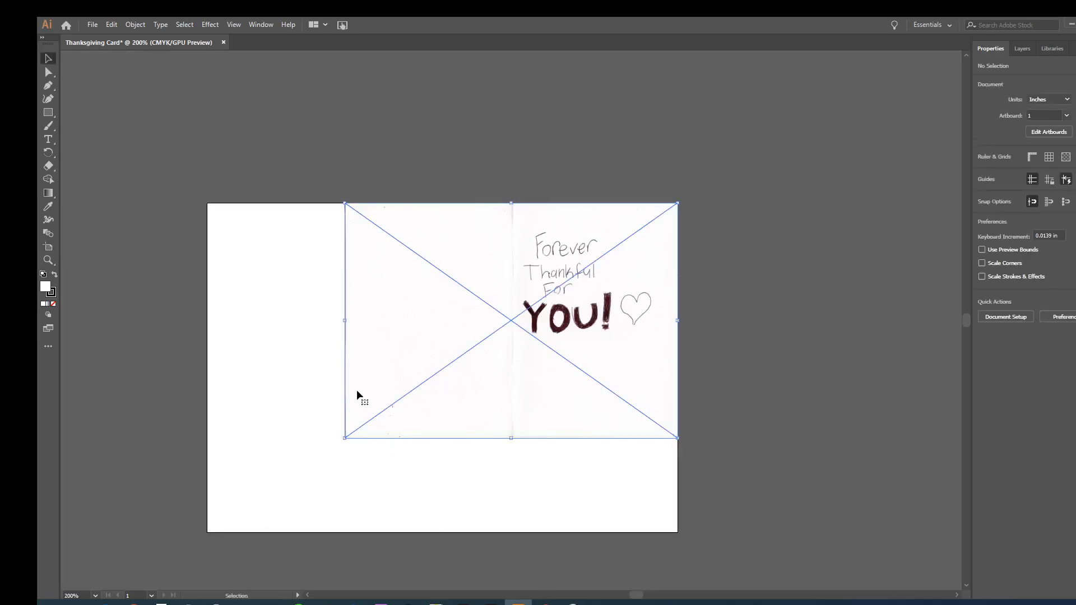
drag(344, 435, 199, 535)
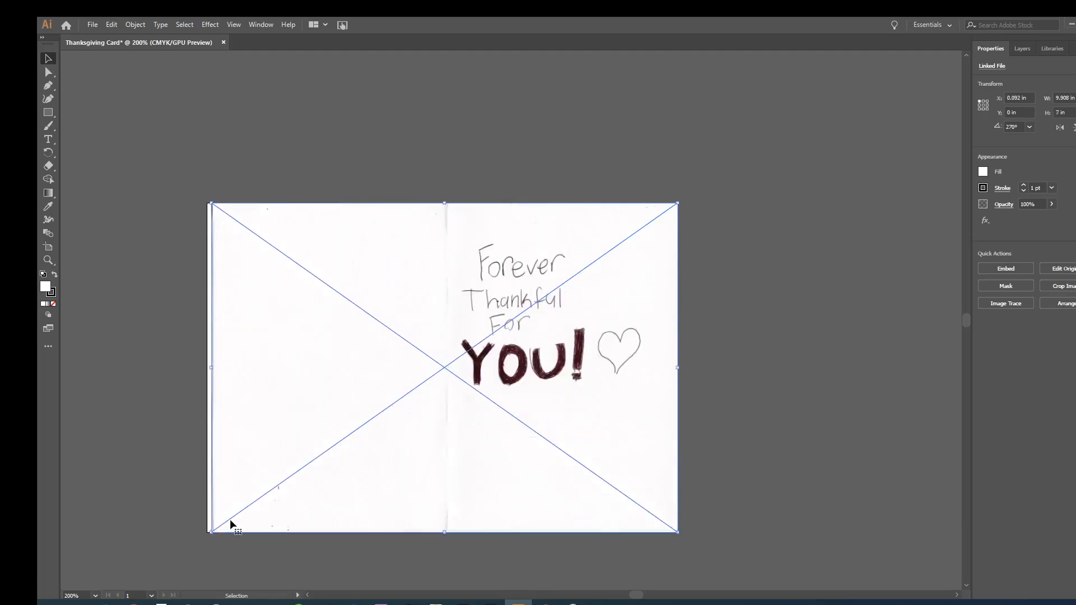
key(Left)
key(Left)
key(Left)
key(Left)
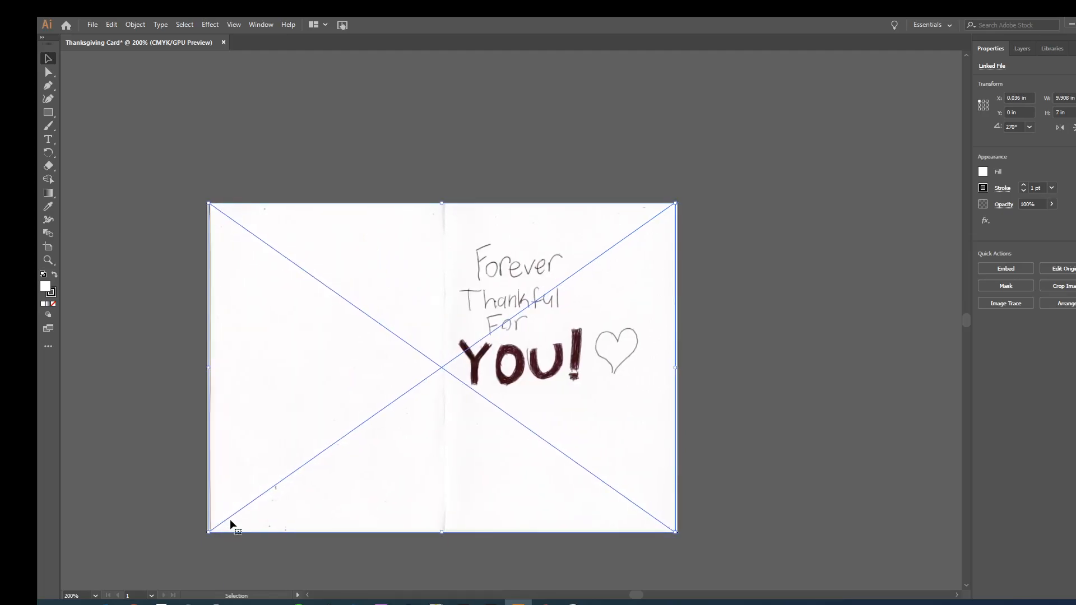
click(746, 394)
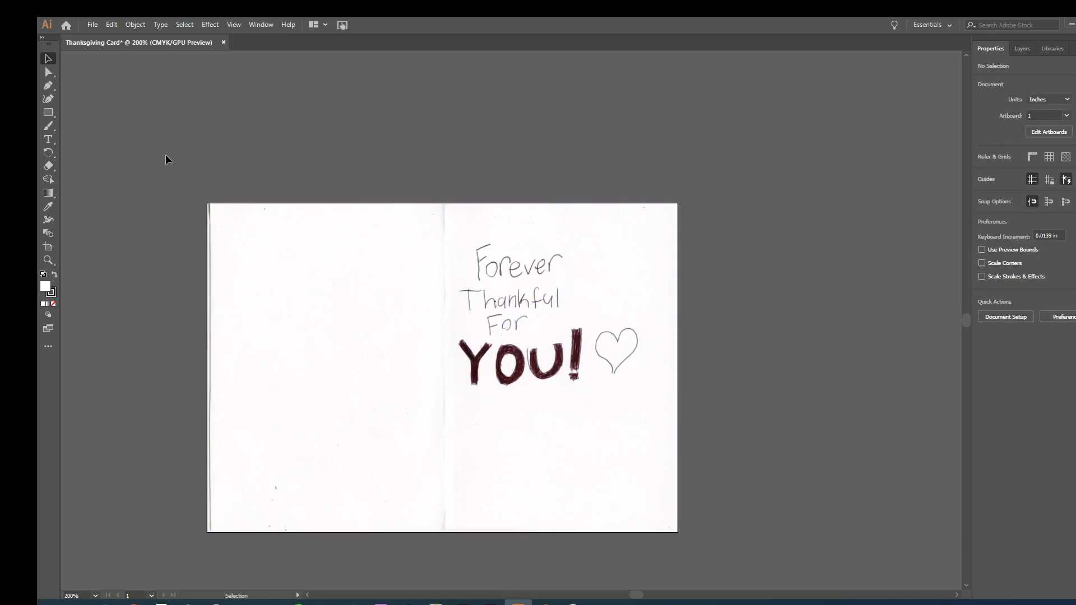
Duplicate the artboard with its artwork directly below the original.
click(48, 247)
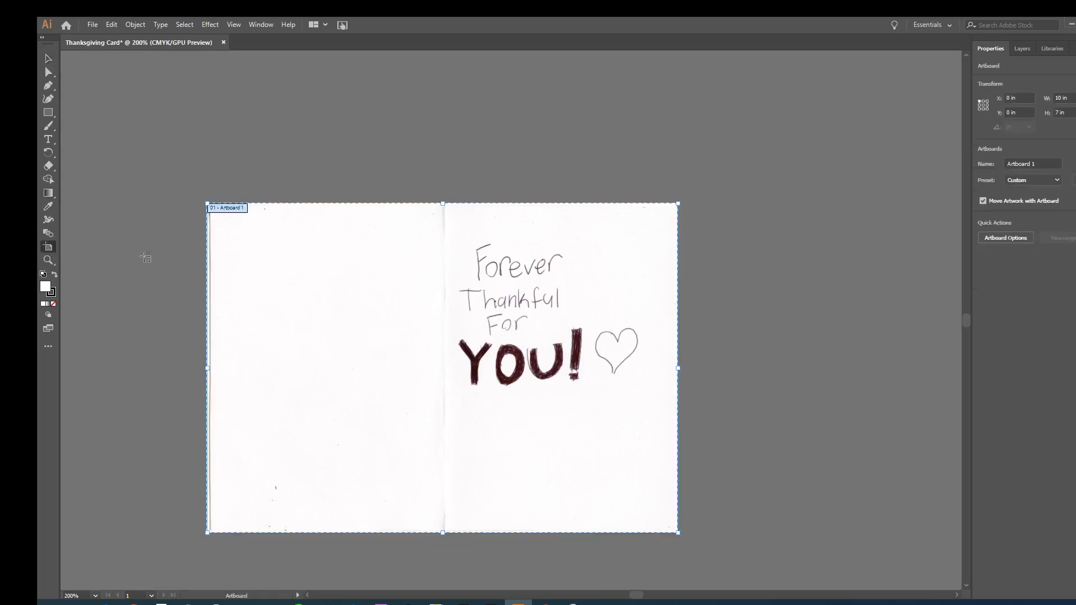
key(ctrl+1)
drag(334, 272, 338, 186)
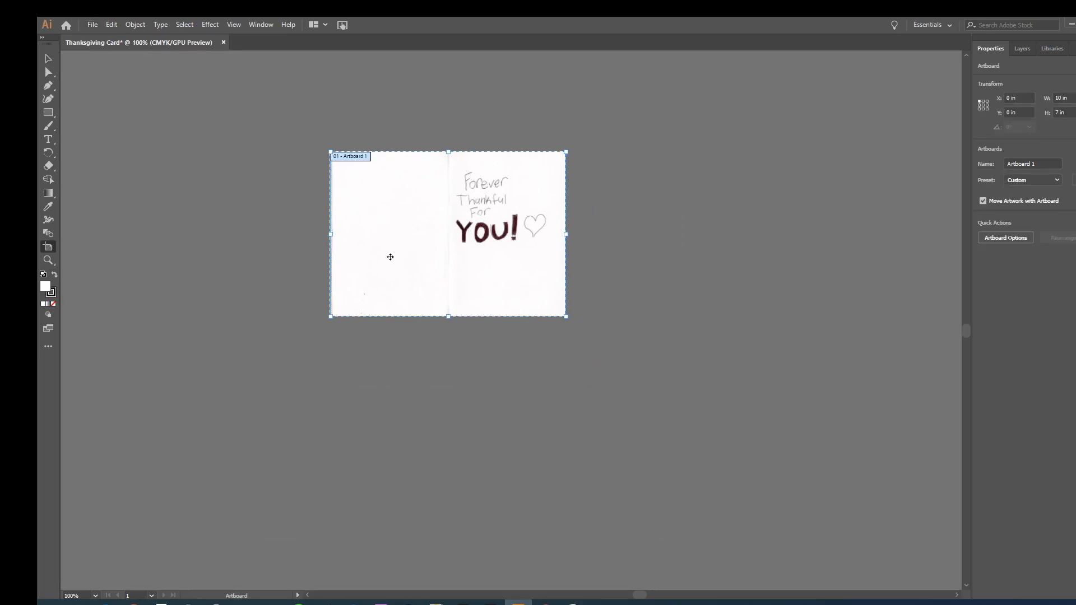
drag(391, 256, 392, 420)
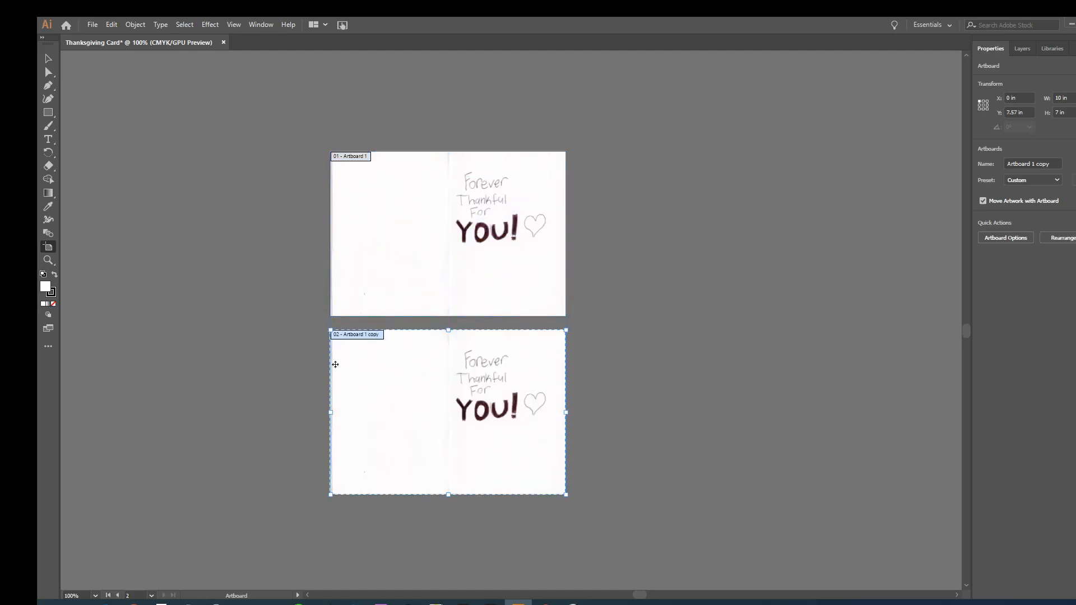
Delete the copied scan from the second artboard.
click(48, 58)
click(405, 390)
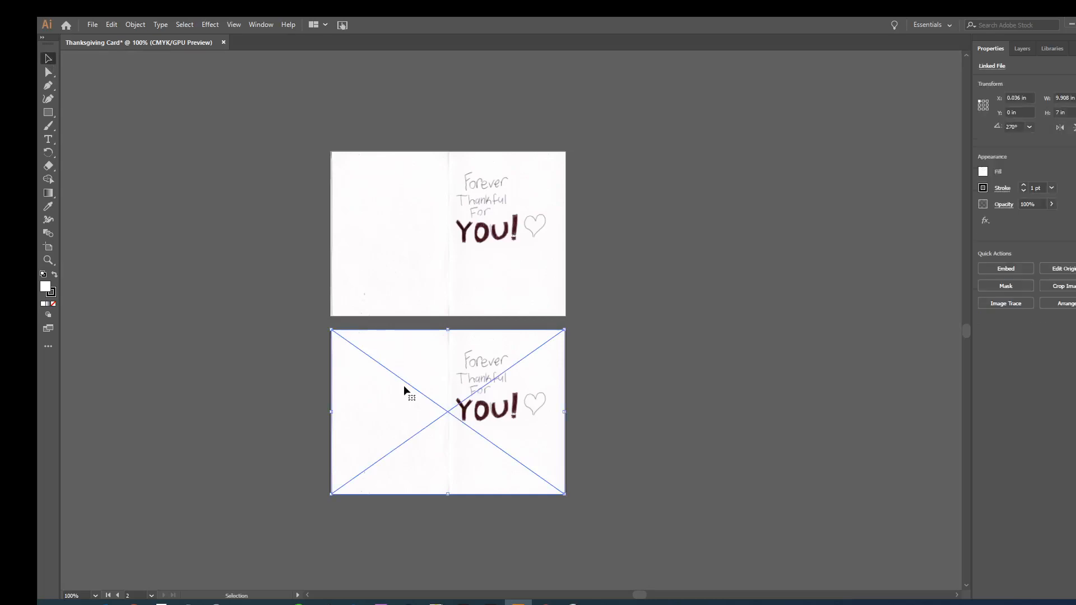
key(Delete)
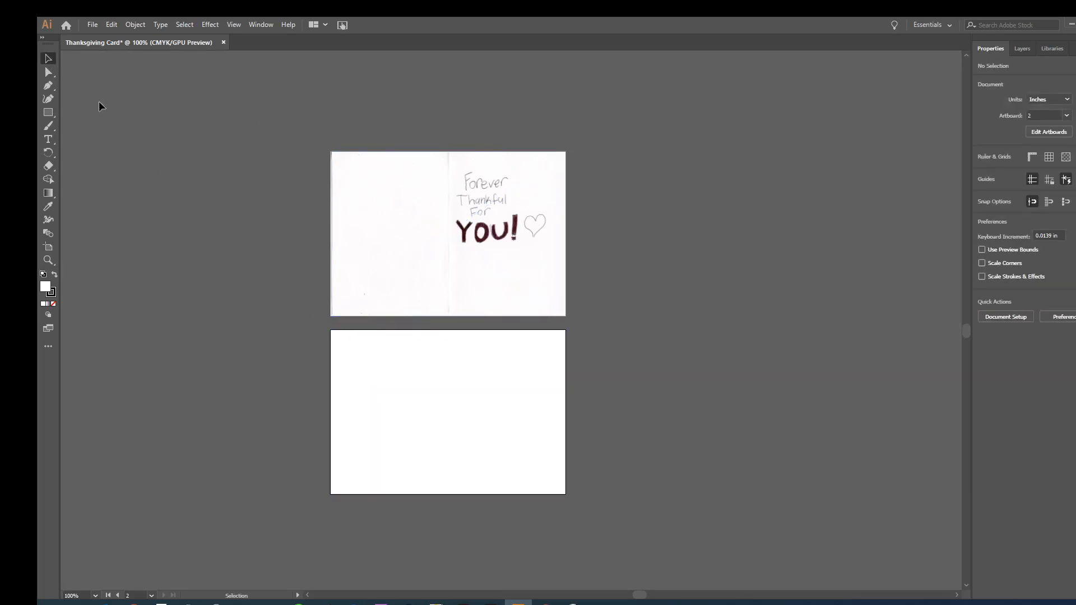
click(92, 25)
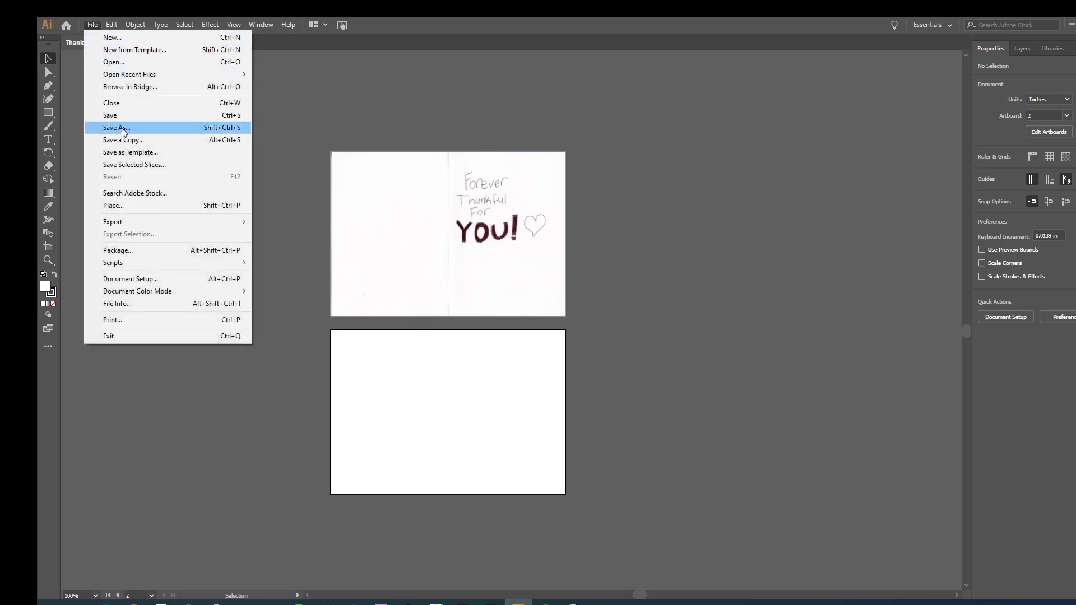
click(122, 206)
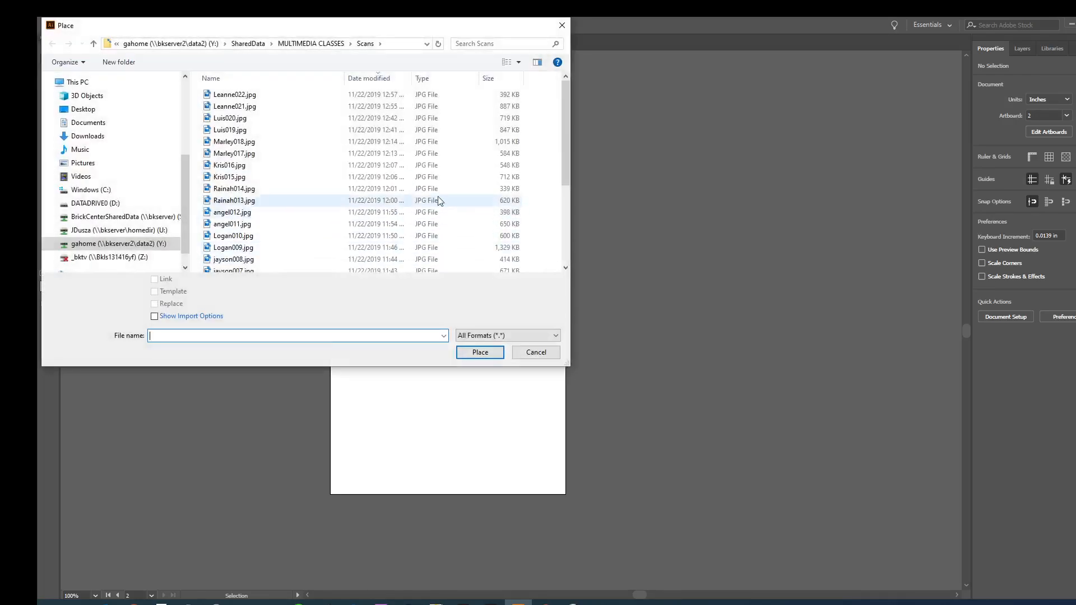
click(281, 97)
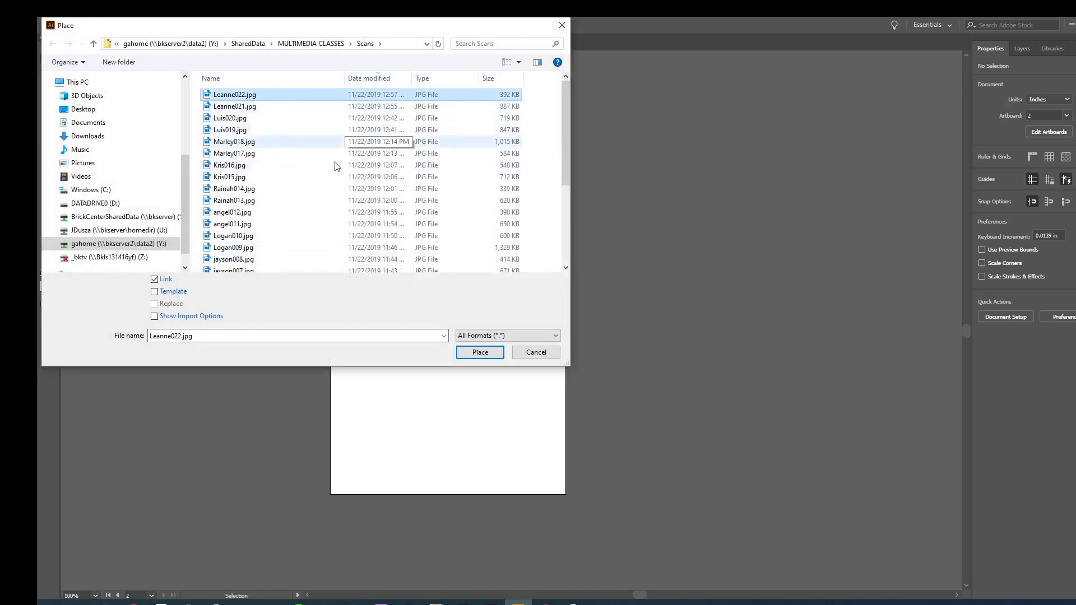
click(480, 352)
drag(335, 335, 556, 432)
key(Delete)
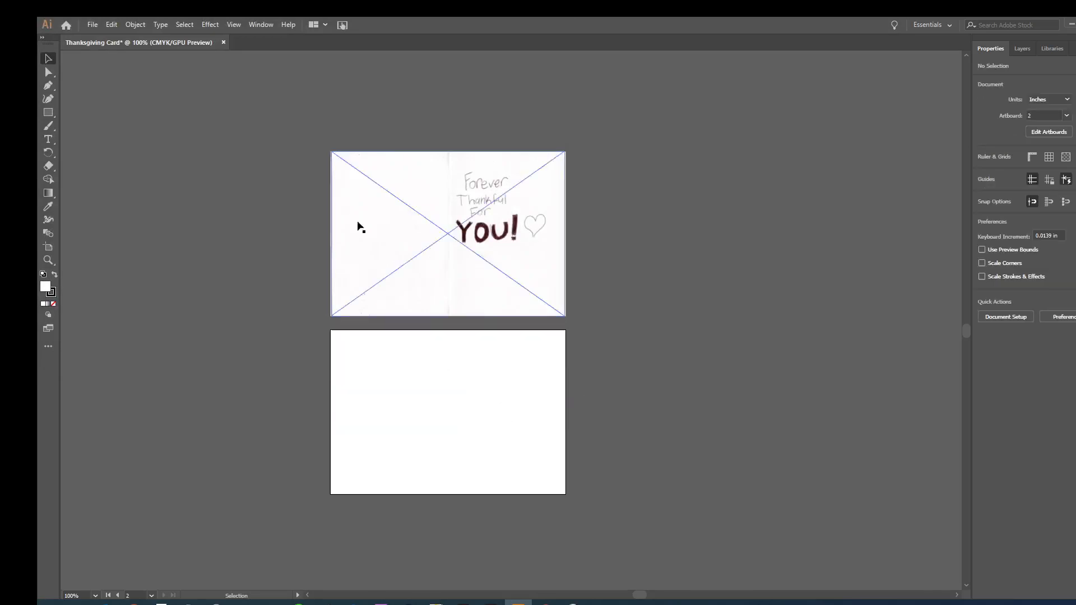
Place the linked JPG scan ending in 021, showing the turkey and pie drawings, at 7 in high on the second artboard.
click(92, 25)
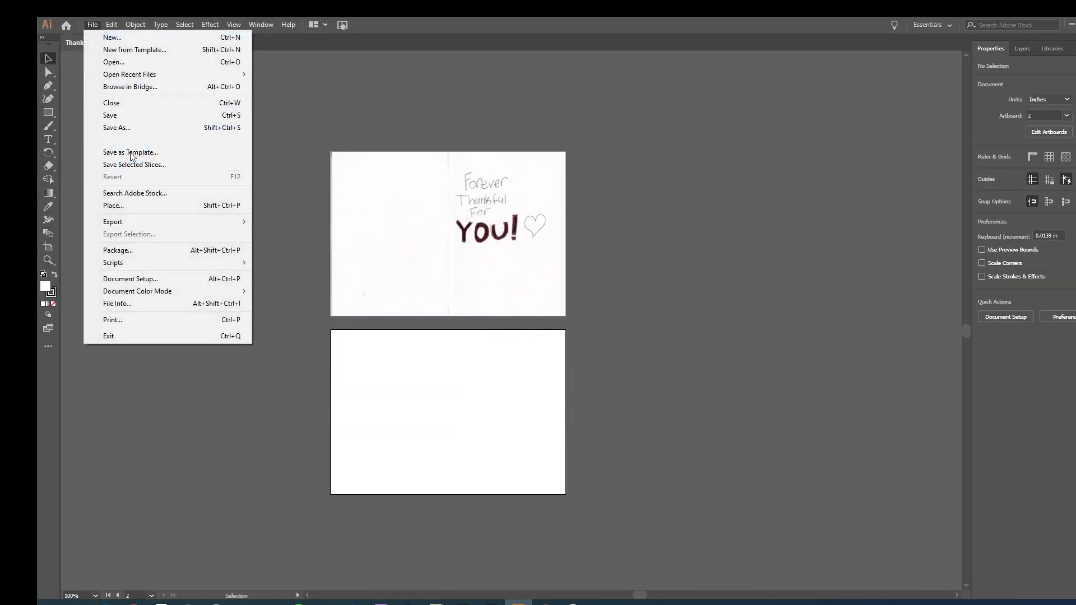
click(133, 205)
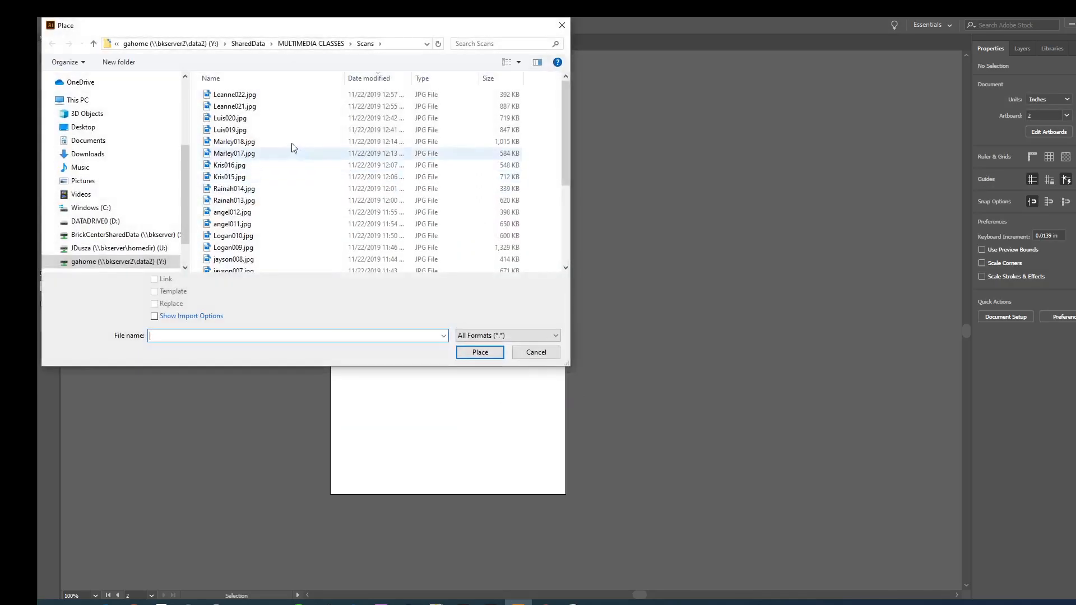
click(258, 106)
click(474, 352)
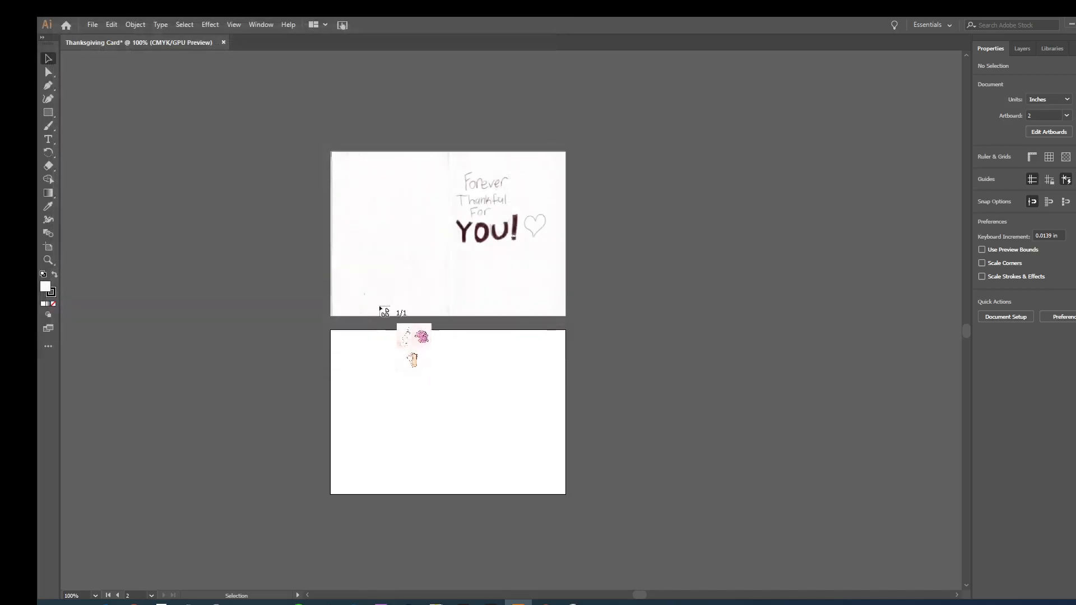
drag(535, 472, 590, 499)
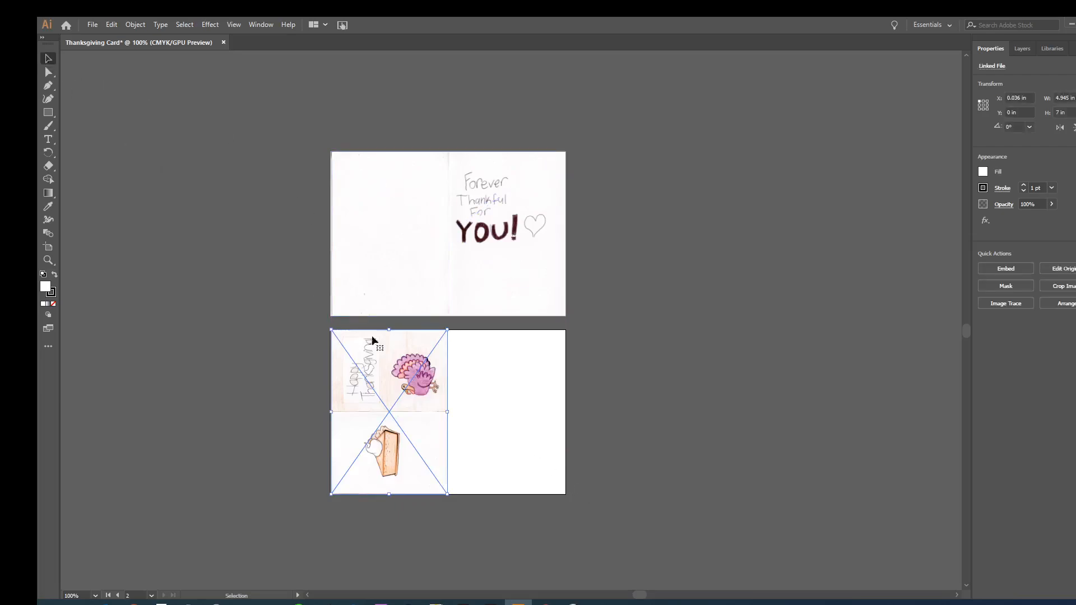
Rotate the turkey and pie scan to 270° and enlarge it proportionally to 7 in high to fill the second artboard.
drag(450, 325, 523, 452)
drag(420, 425, 443, 401)
drag(493, 446, 565, 492)
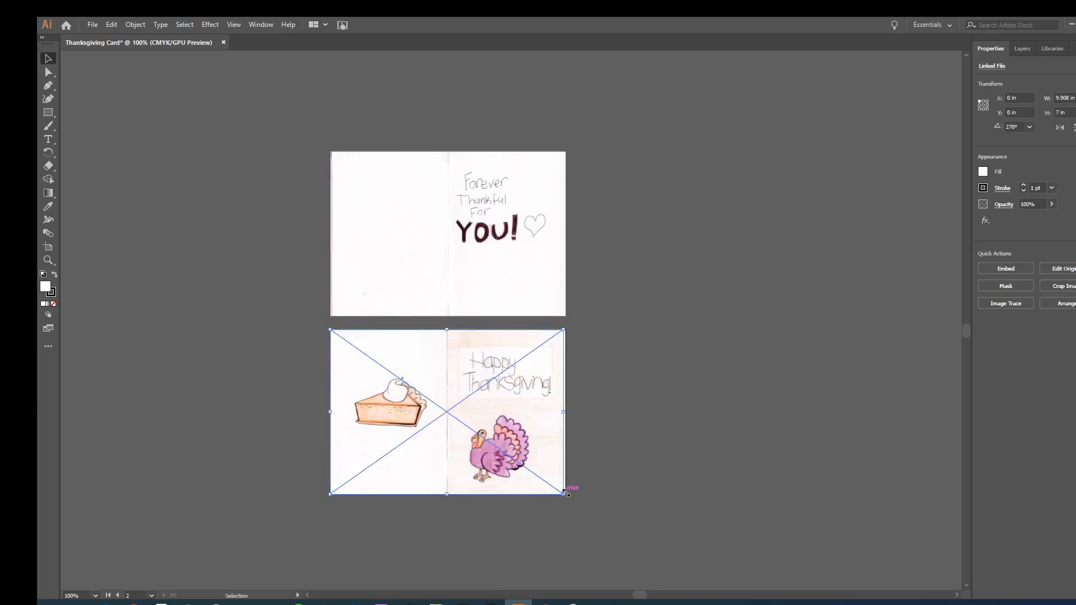
Nudge the turkey and pie scan one increment to the right to center it on its artboard, and deselect it.
click(610, 422)
click(558, 415)
key(Right)
click(667, 360)
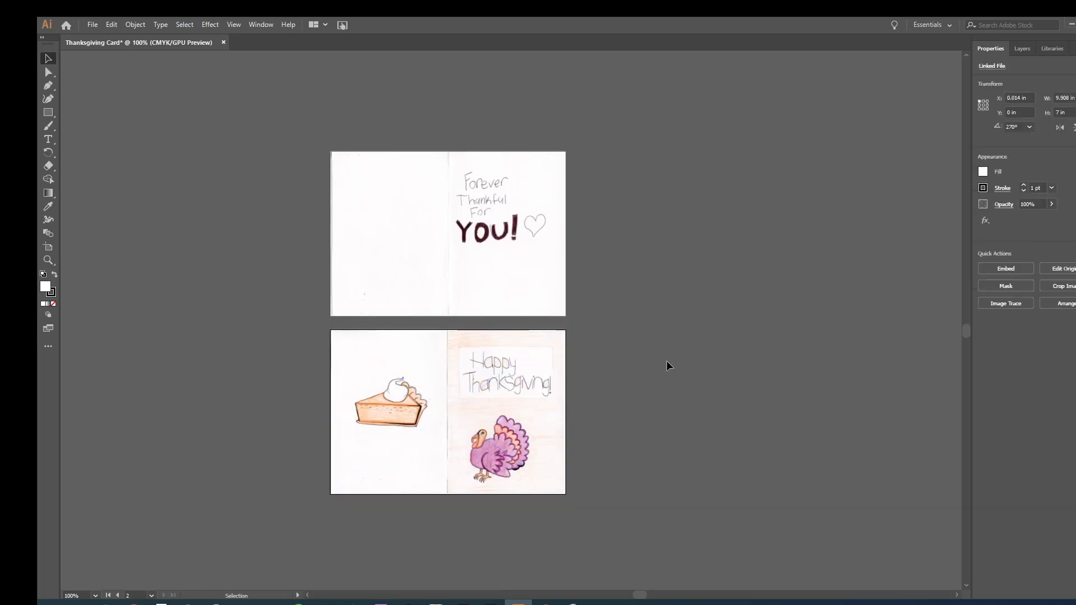
Save the document as Thanksgiving Card.ai in the Thanksgiving Card folder inside ILLUSTRATOR on the U: drive, keeping the default Illustrator options.
click(97, 26)
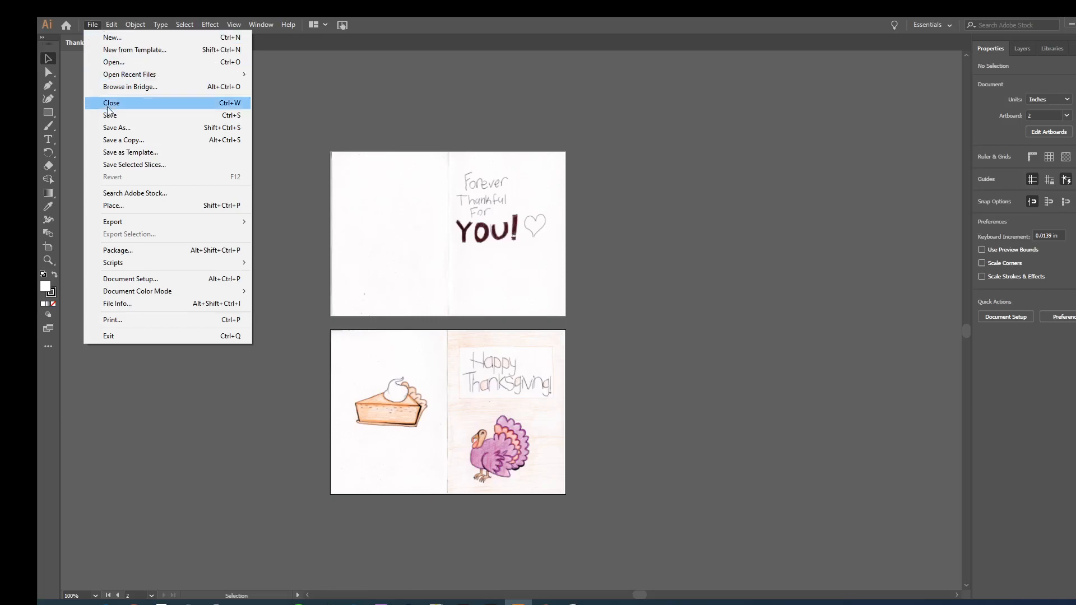
click(114, 128)
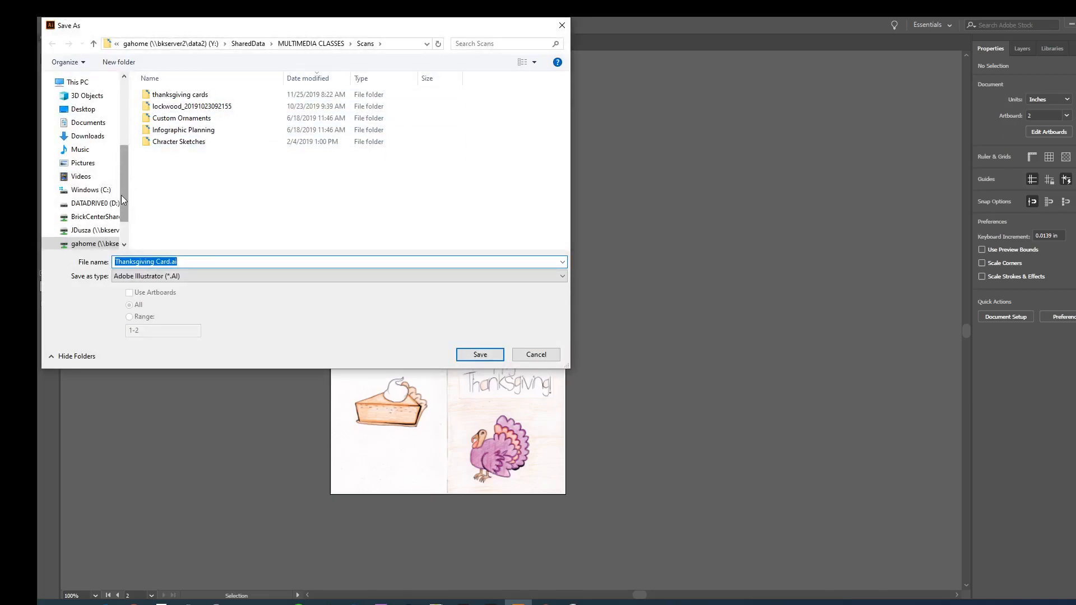
scroll(121, 195, down, 1)
click(82, 191)
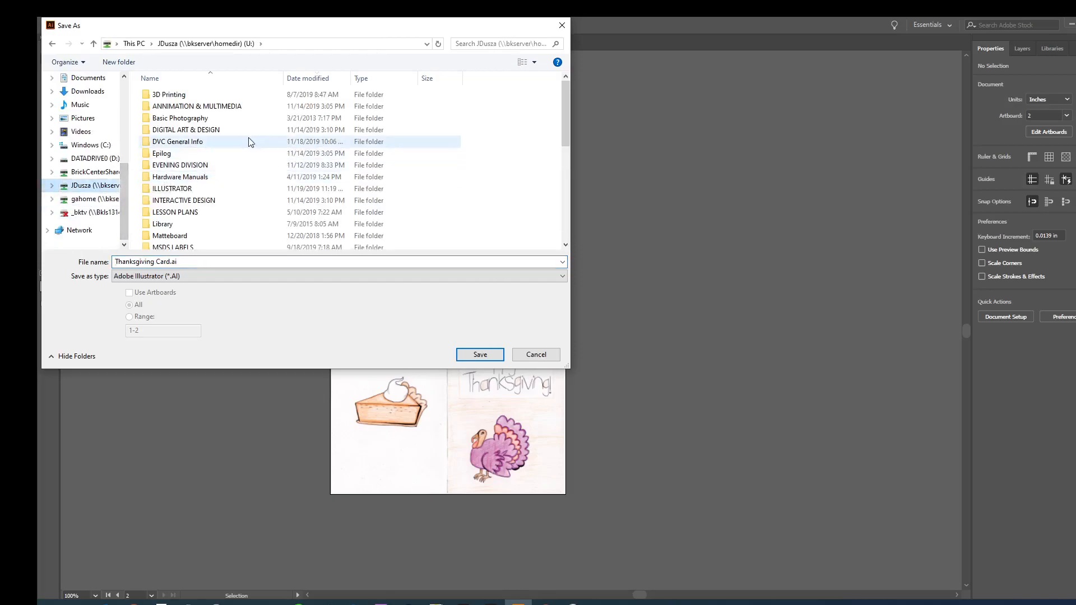
click(180, 190)
double_click(181, 189)
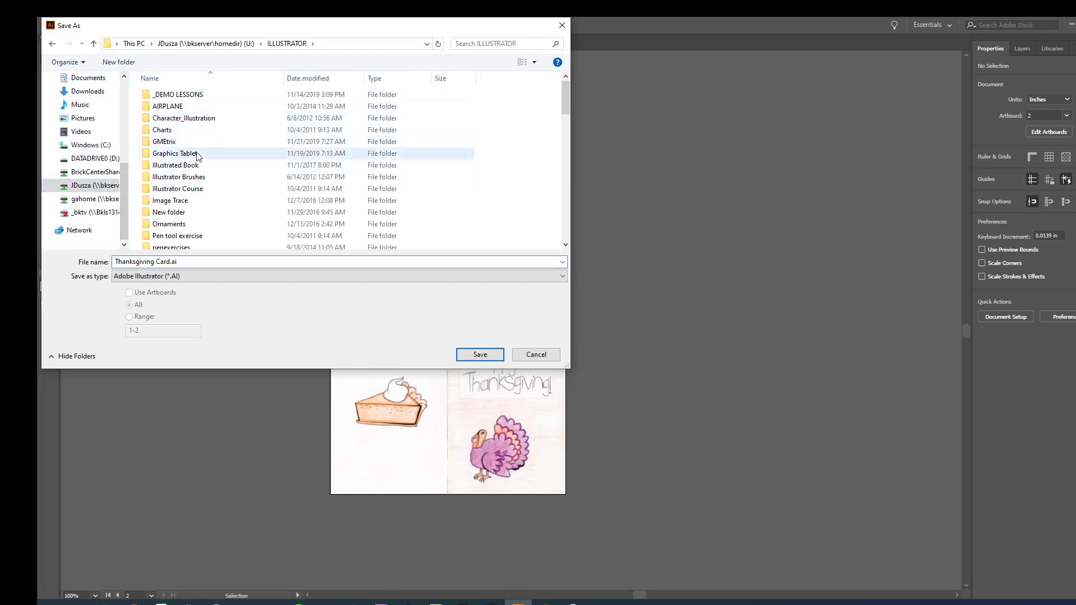
scroll(194, 153, down, 1)
scroll(194, 153, down, 1)
scroll(192, 152, down, 1)
click(191, 196)
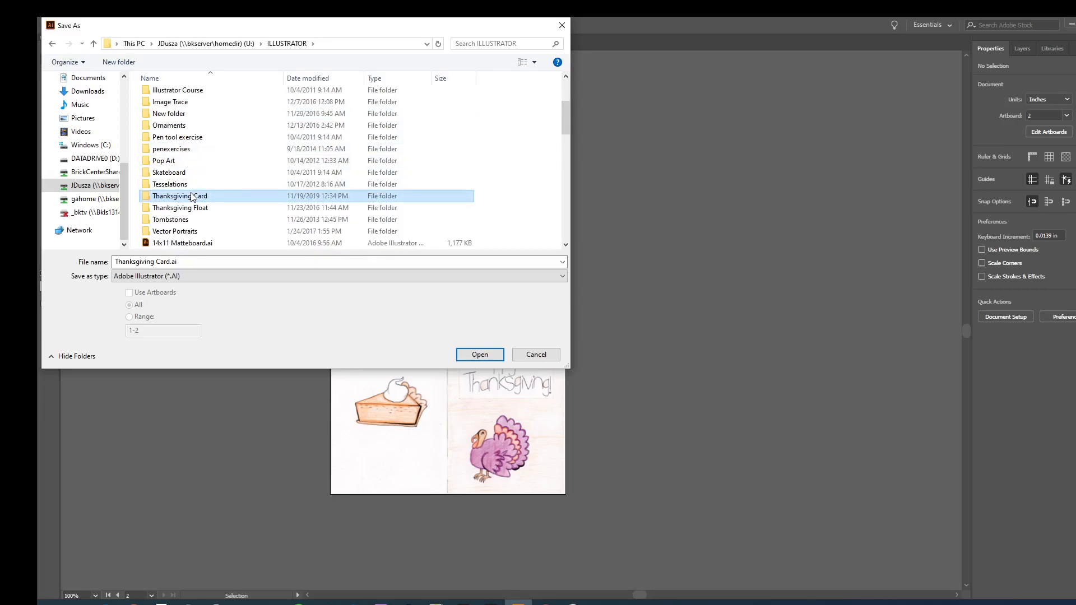
double_click(191, 196)
click(482, 353)
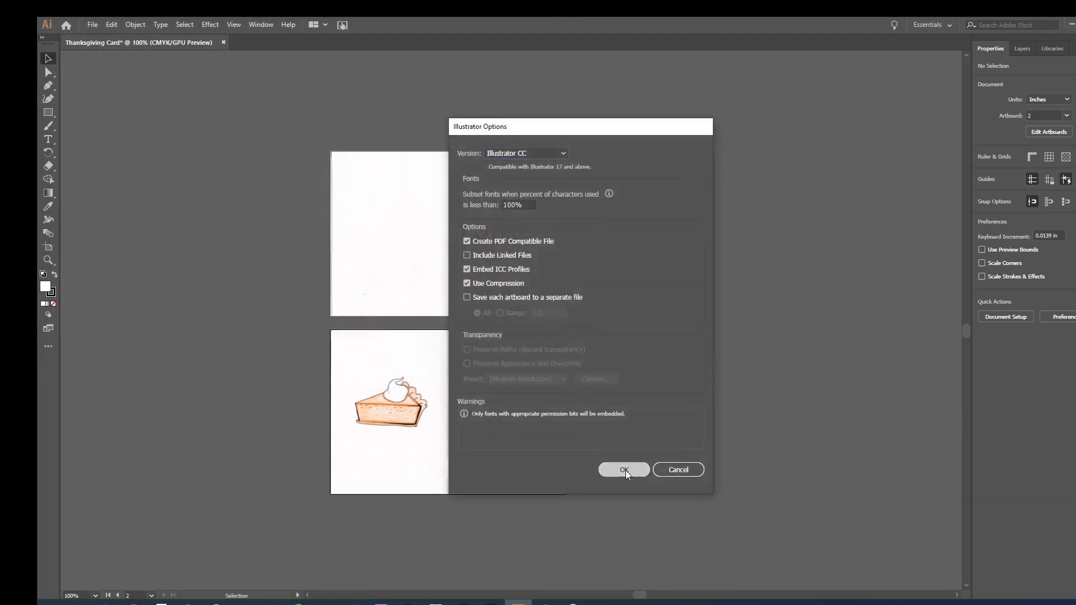
click(624, 469)
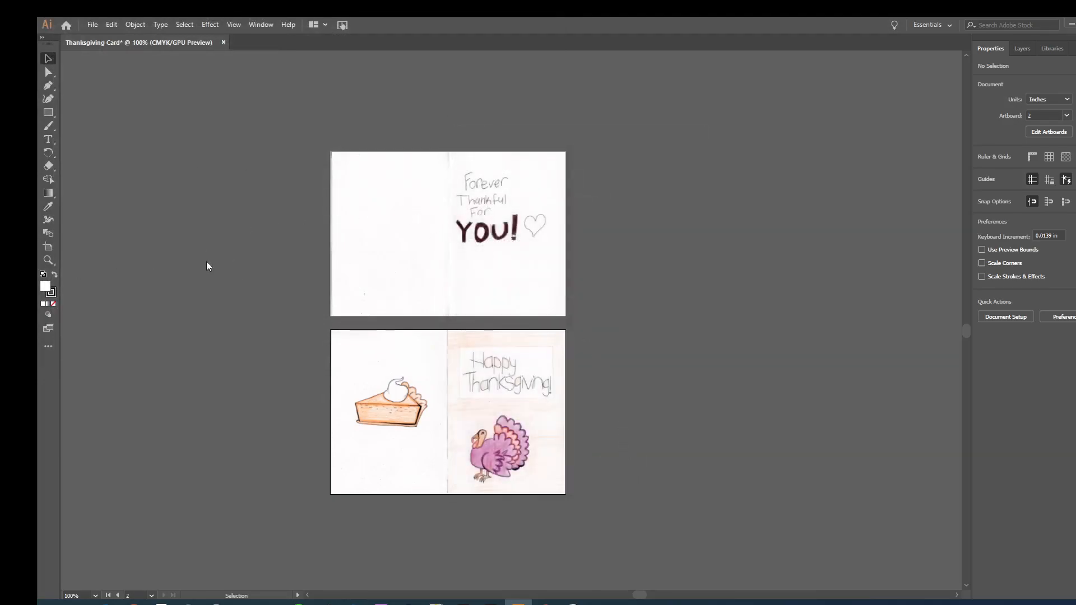
Save the card as an Adobe PDF in the same folder using the [Illustrator Default] preset.
click(91, 25)
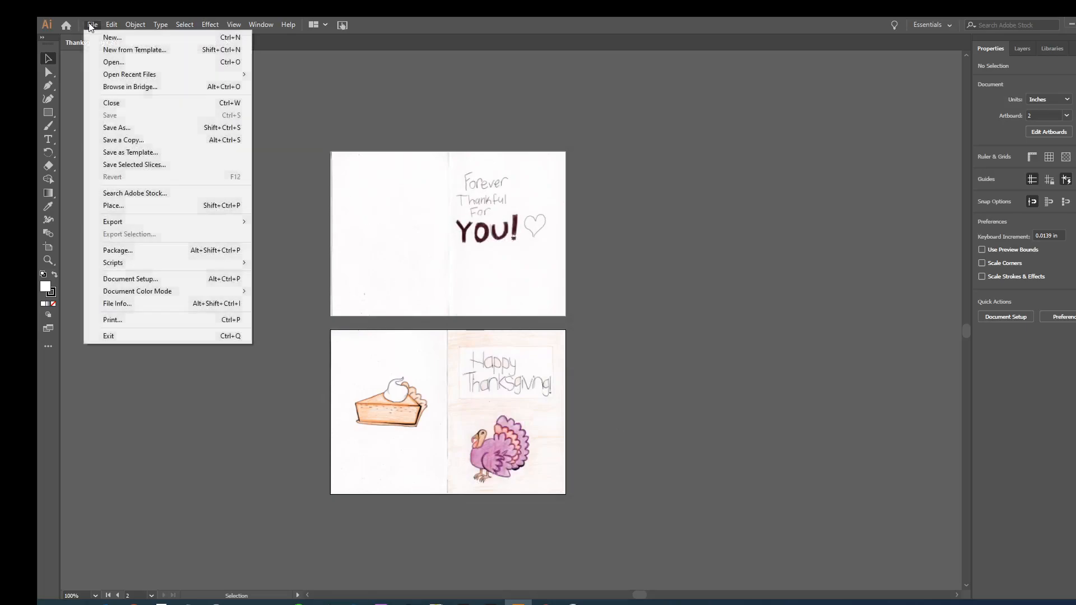
click(117, 128)
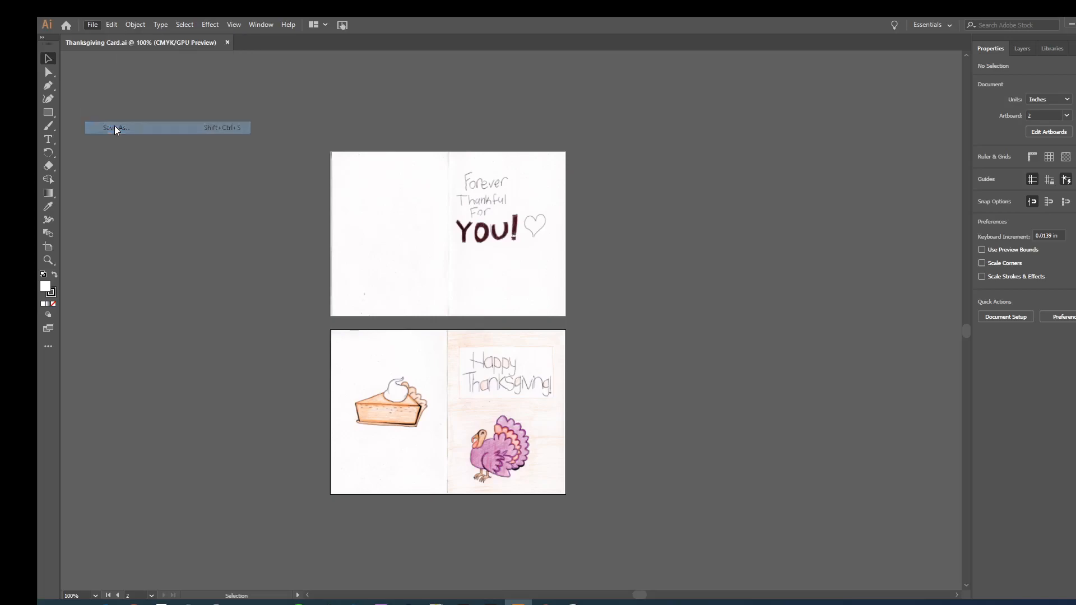
click(244, 275)
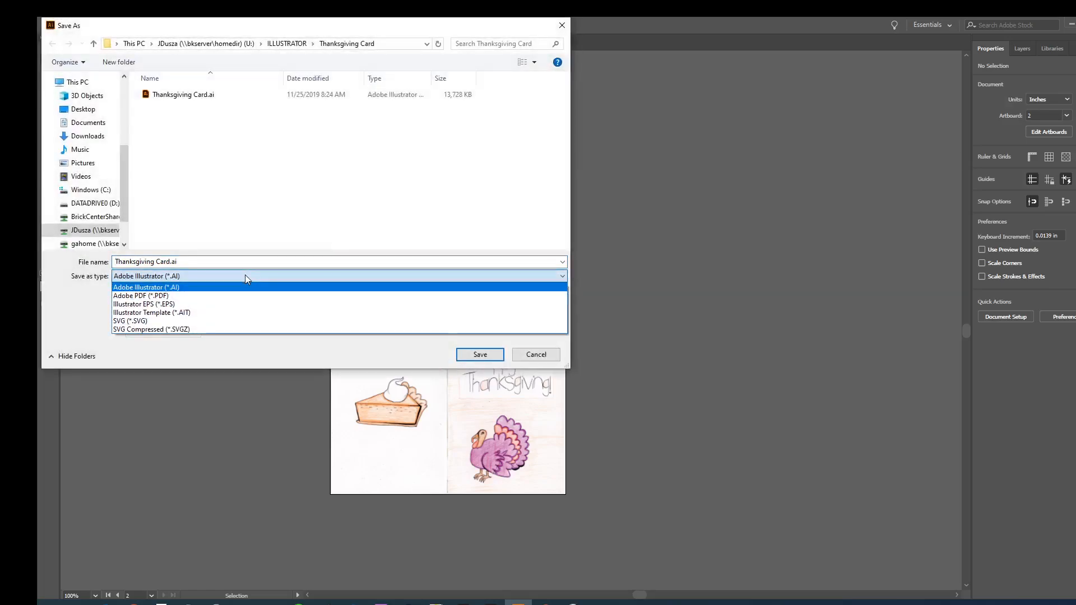
click(195, 295)
click(479, 355)
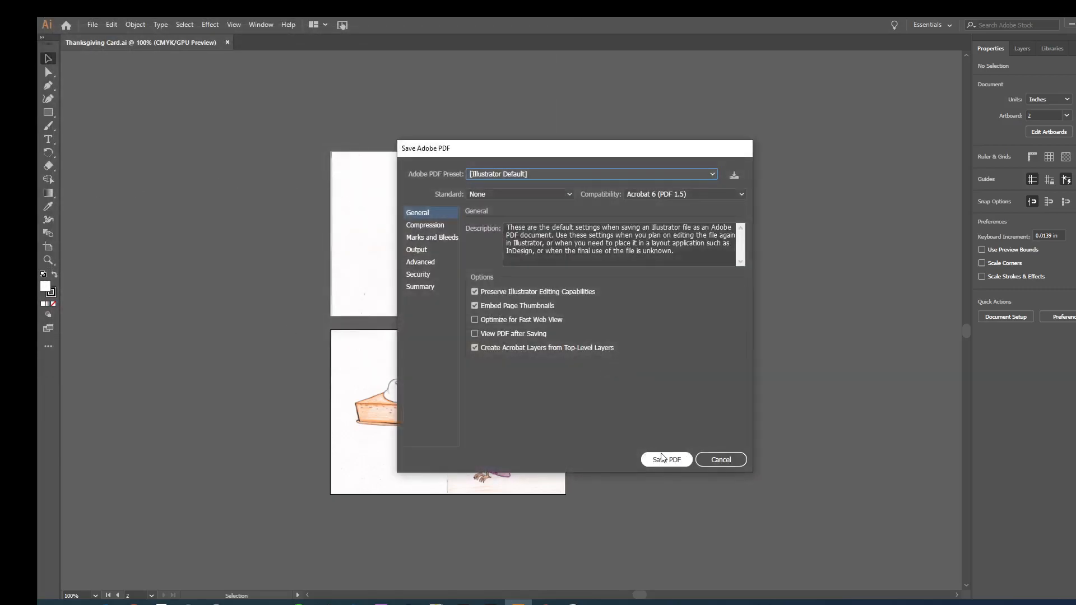
click(661, 459)
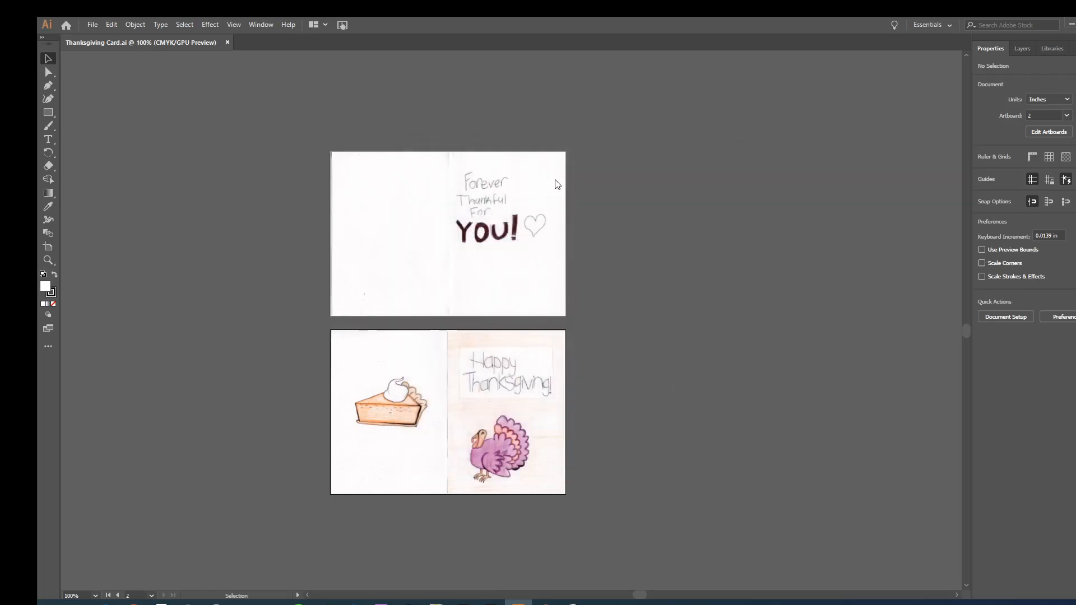
Open the print settings for the card and enable trim marks.
click(93, 25)
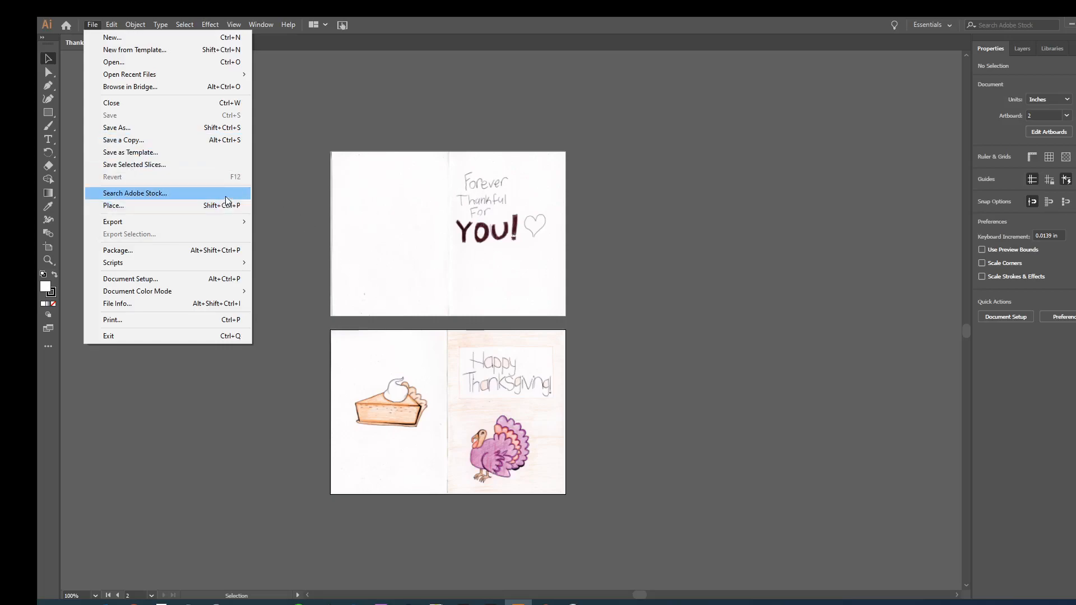
click(149, 315)
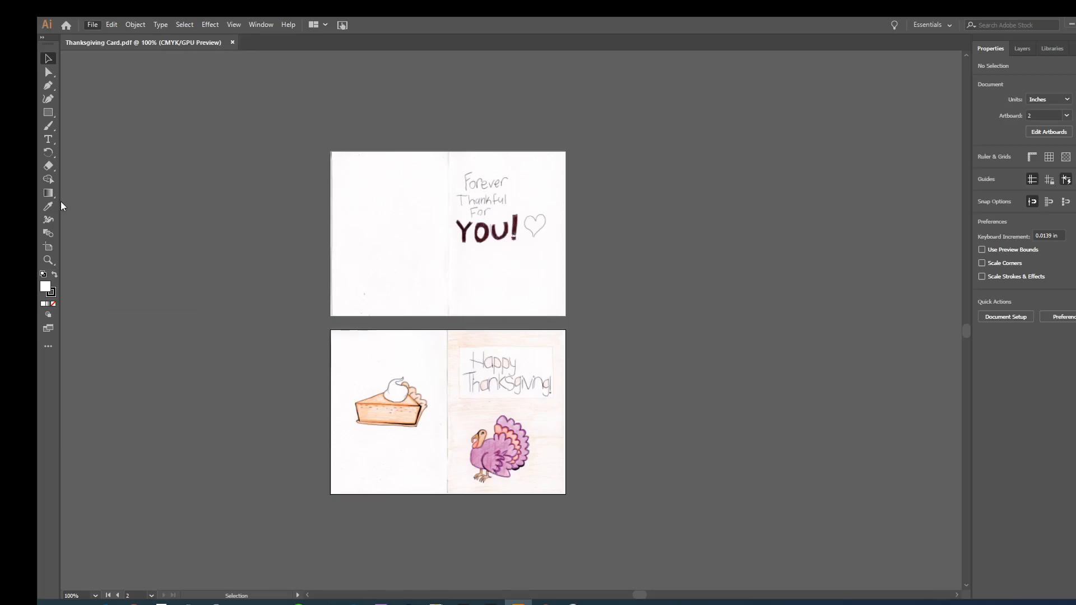
drag(477, 135, 650, 137)
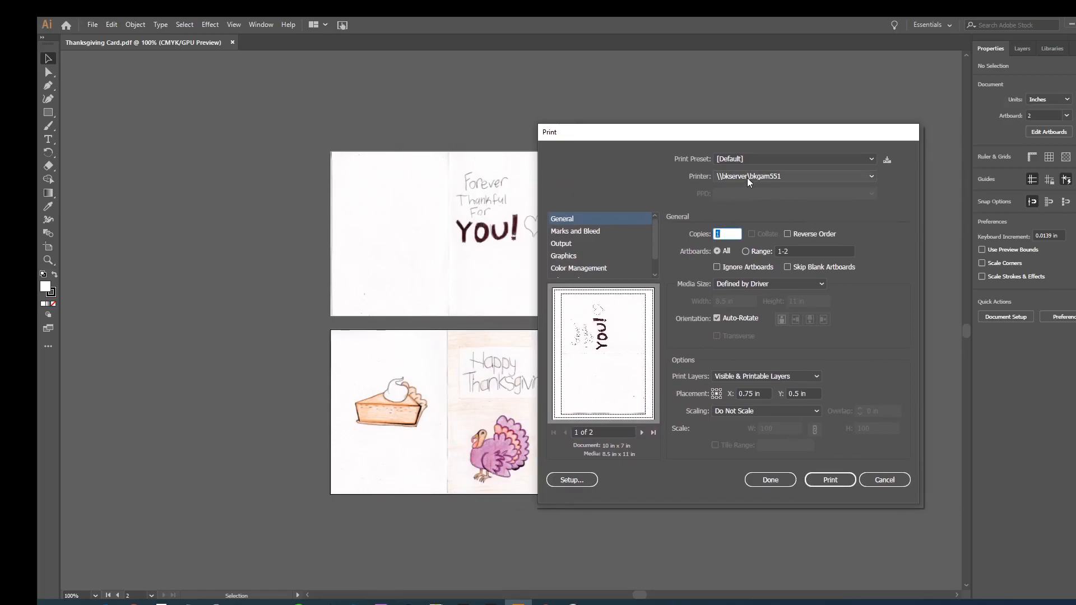
click(587, 232)
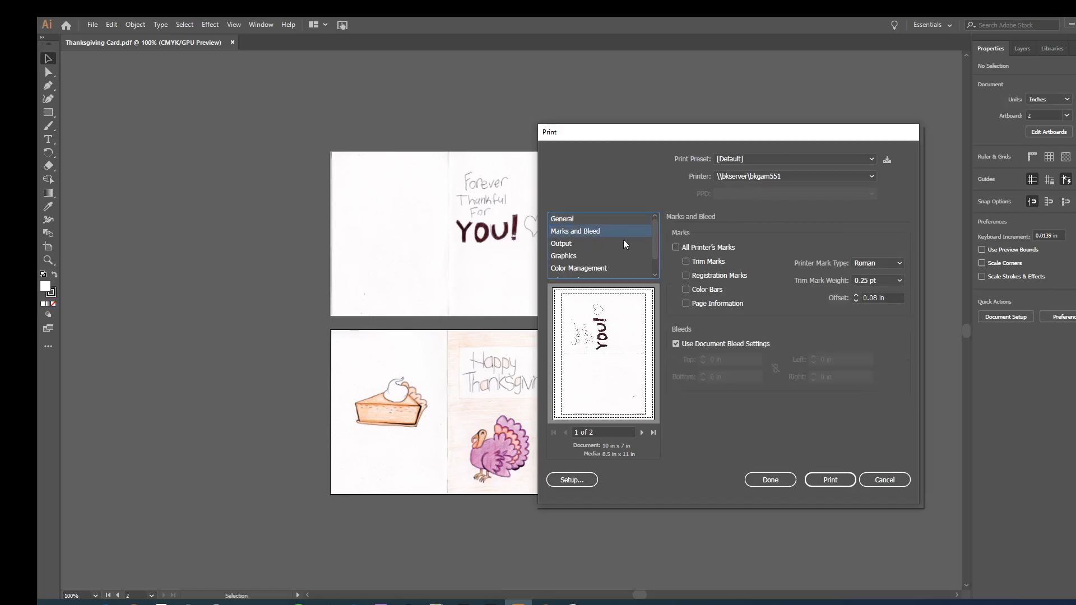
click(686, 263)
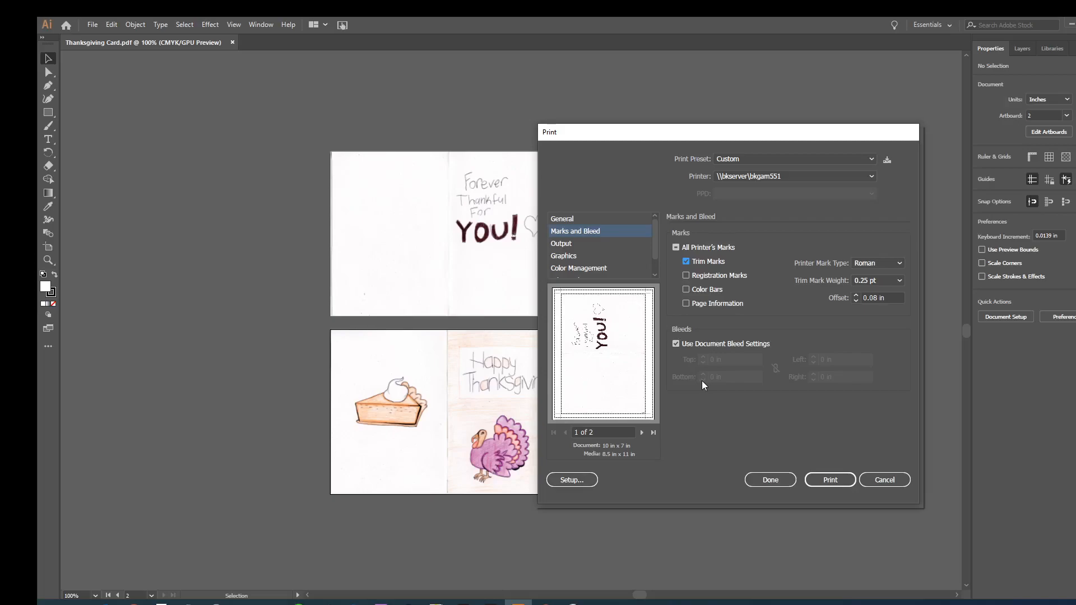
Turn on printing on both sides in the printer's finishing preferences, and print the card.
click(572, 479)
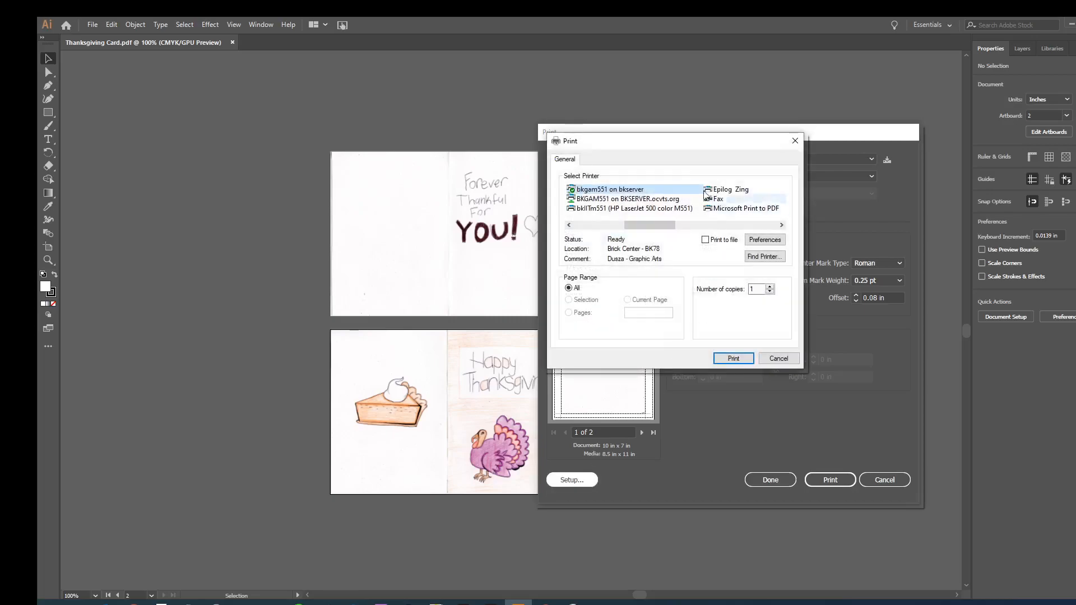
drag(659, 145, 803, 329)
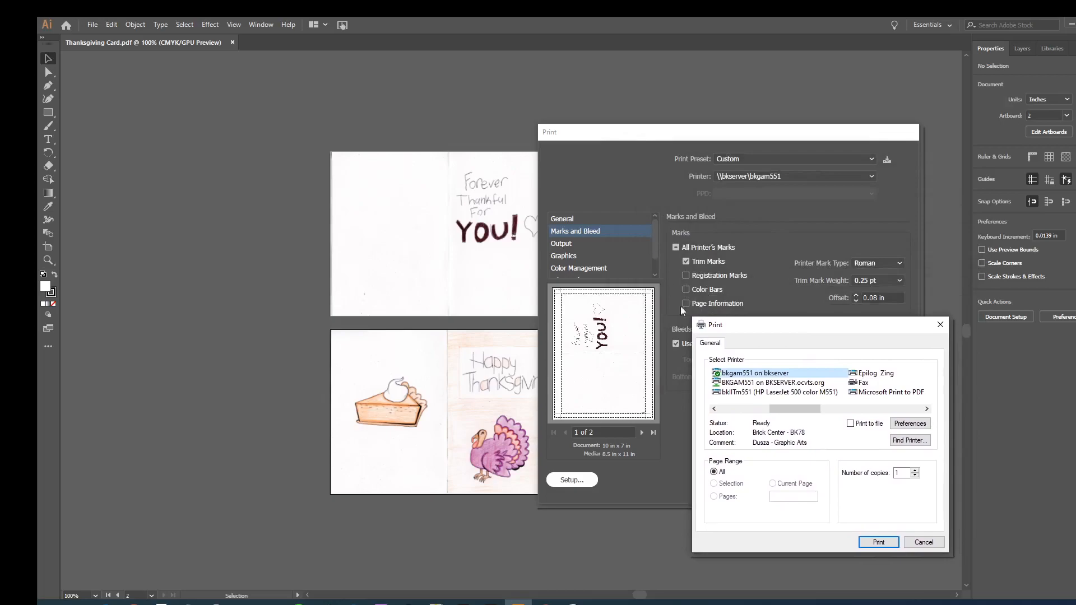
click(926, 428)
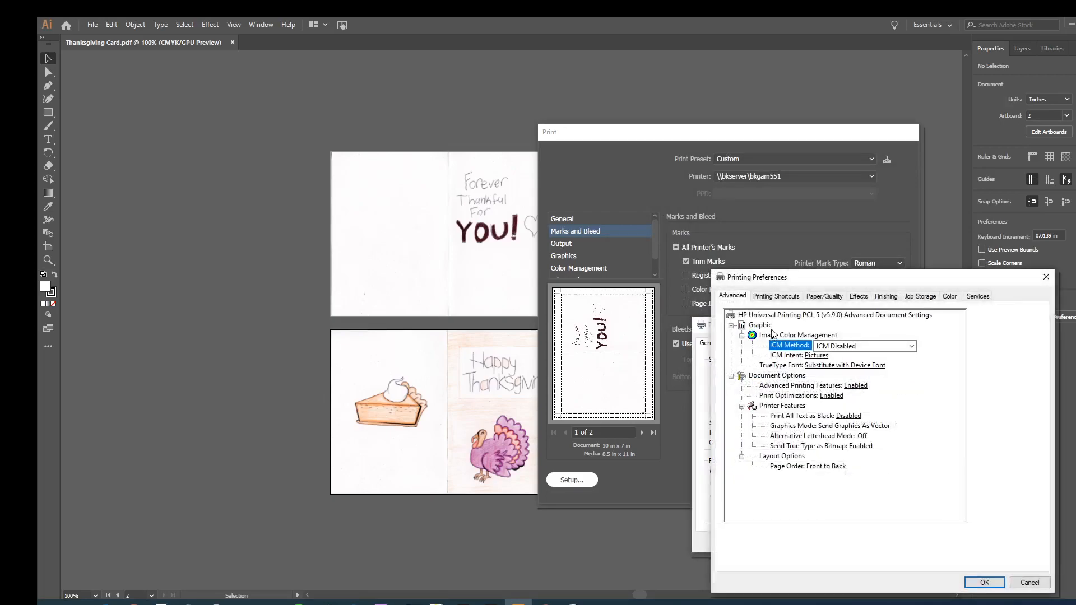
click(885, 296)
click(732, 332)
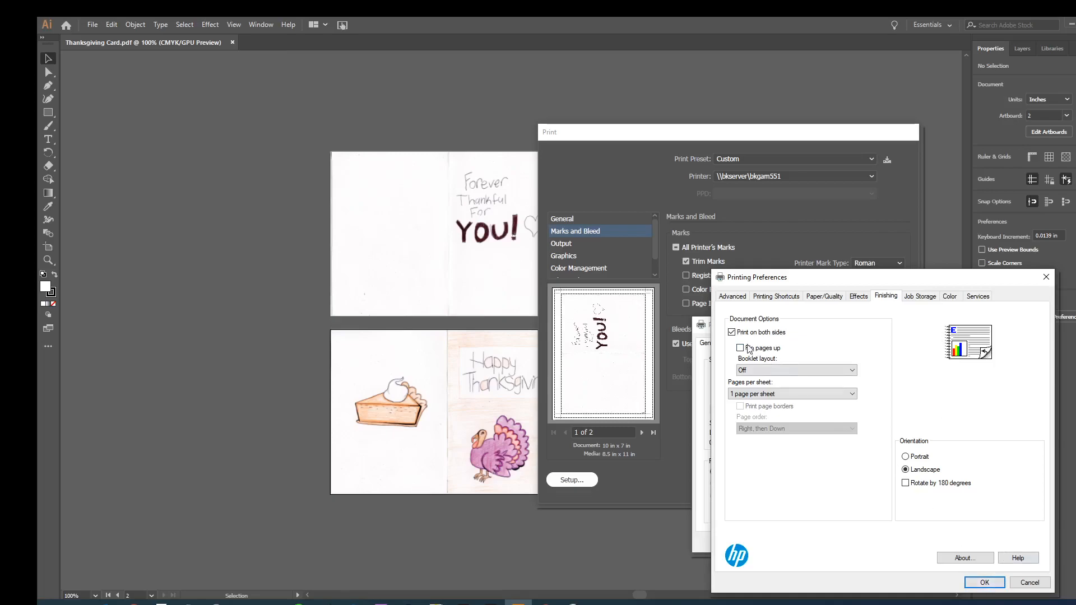
click(991, 583)
click(886, 539)
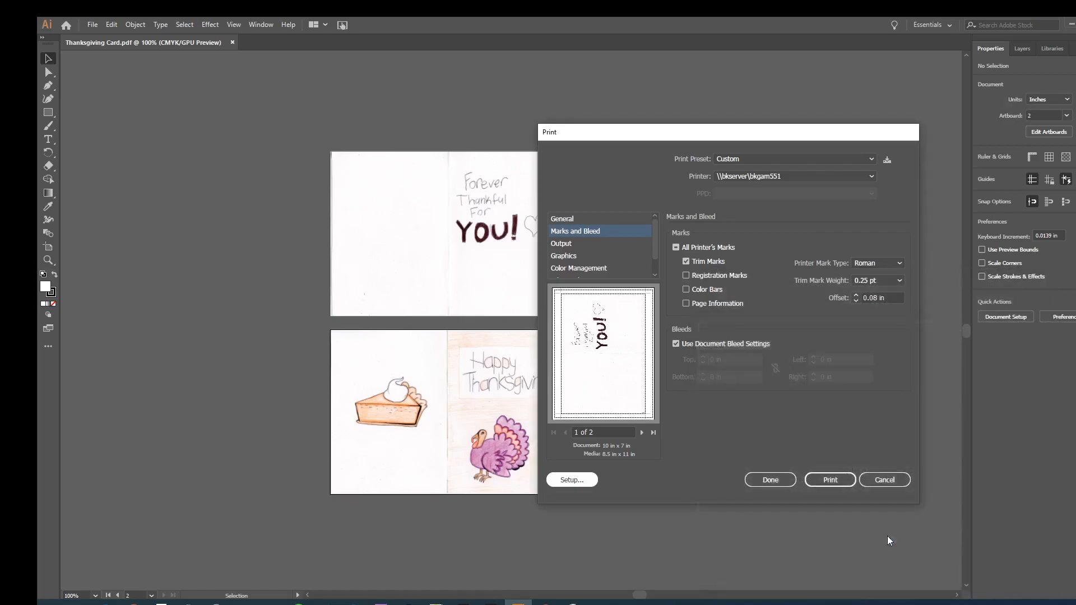
click(831, 480)
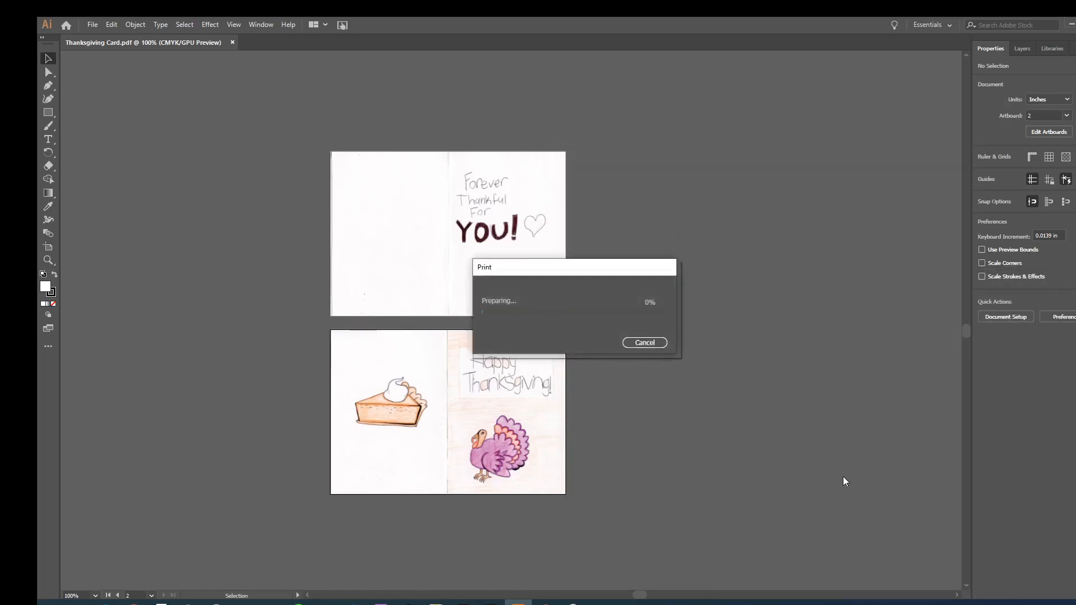